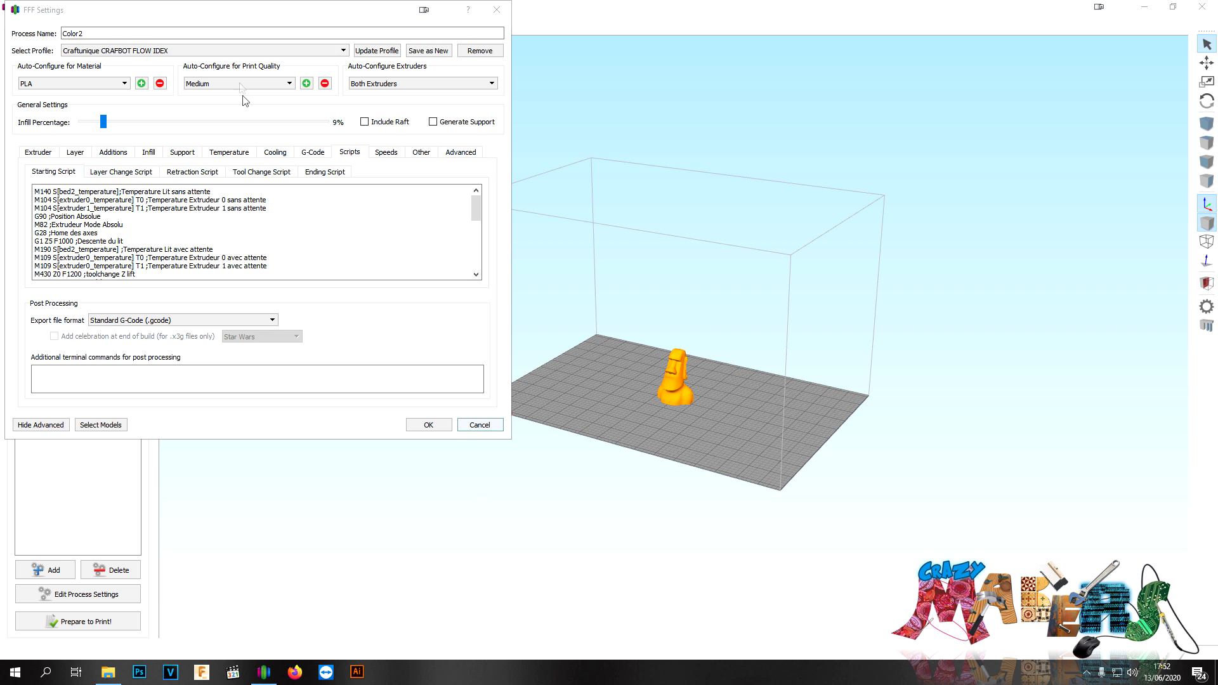
Step: Review the printer profiles available for the Color2 process and close its settings without changes
{"action": "left_click", "coordinate": [233, 55]}
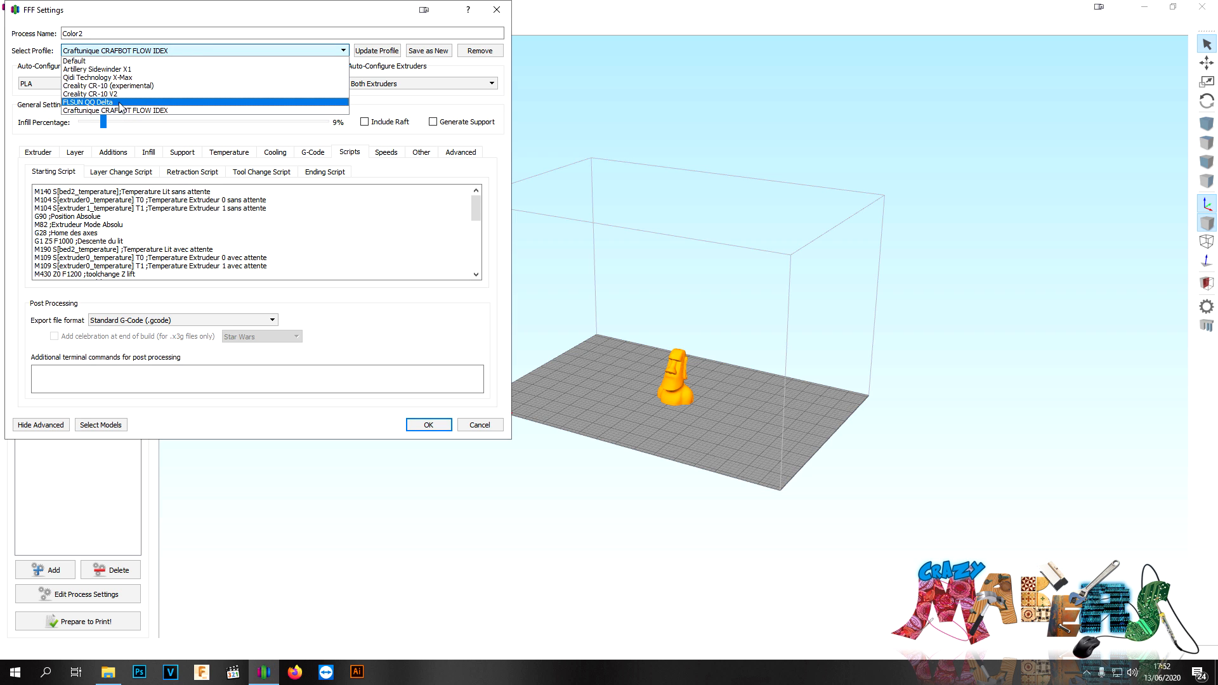
{"action": "left_click", "coordinate": [433, 353]}
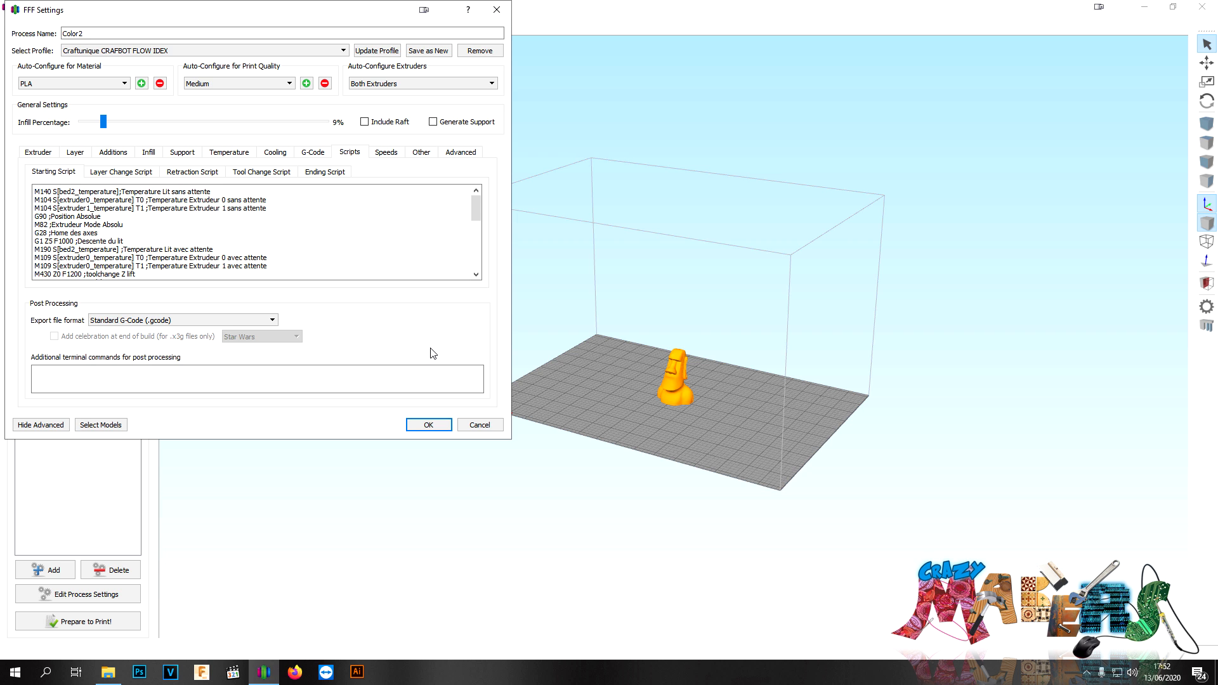
{"action": "left_click", "coordinate": [482, 425]}
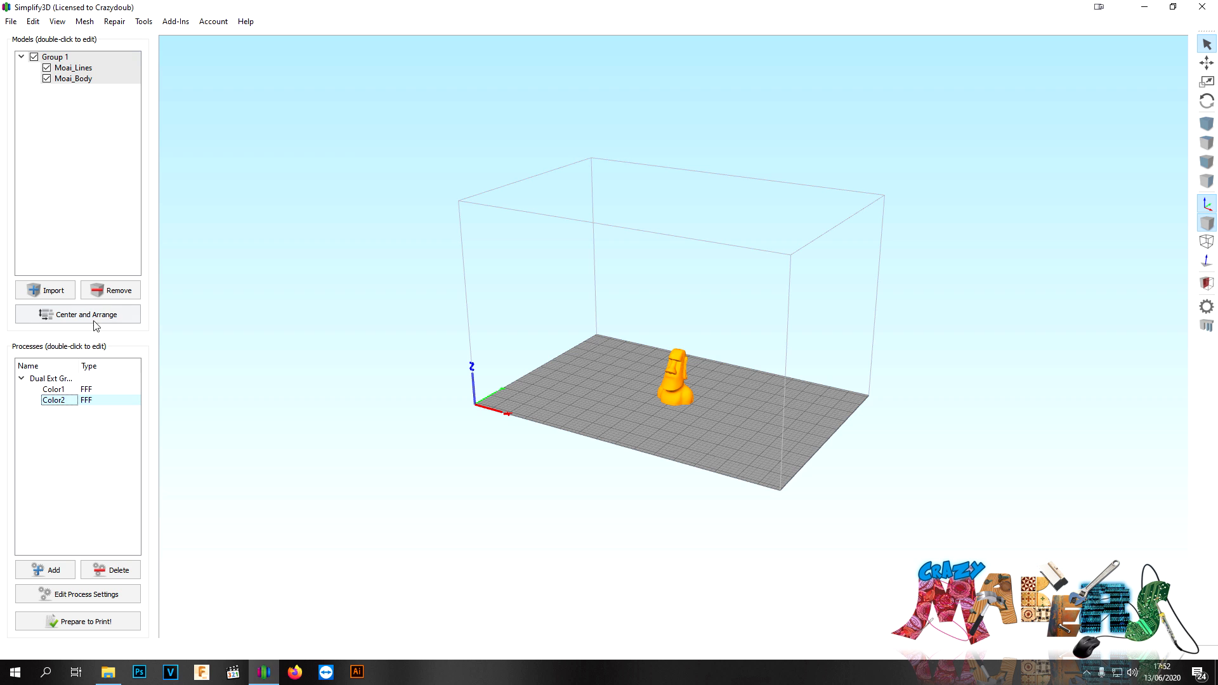
Step: Isolate Moai_Lines to shift the grouped model across the bed, and show Moai_Body again
{"action": "left_click", "coordinate": [77, 75]}
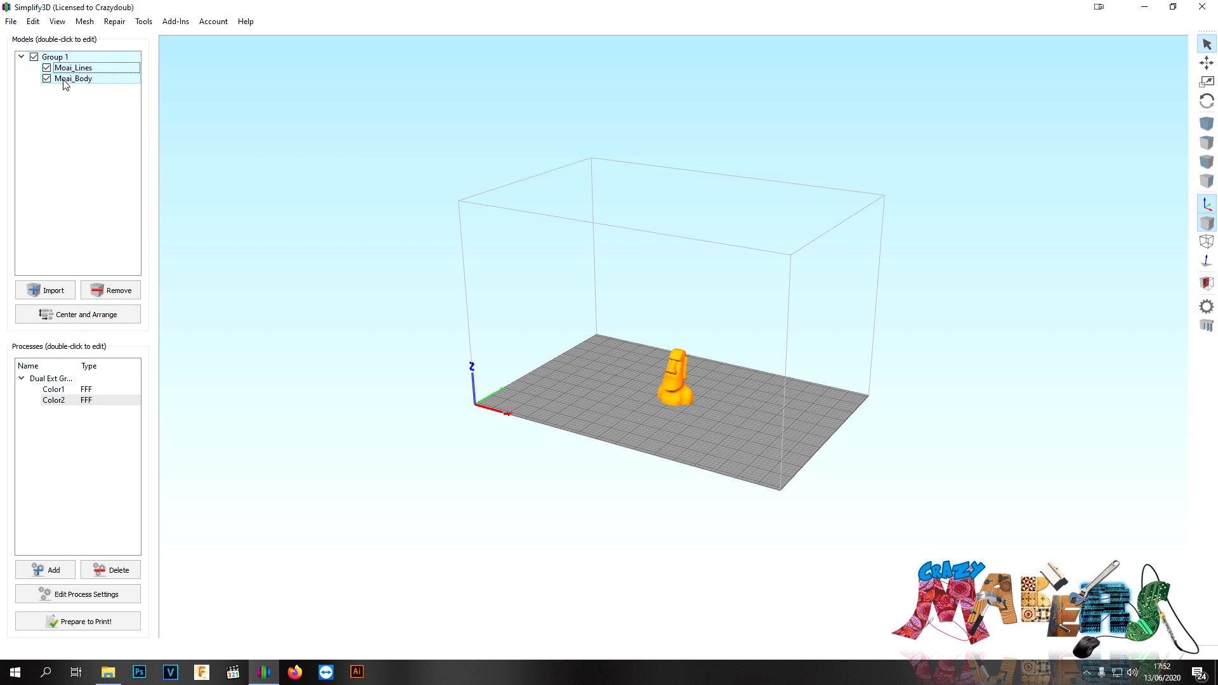
{"action": "left_click", "coordinate": [33, 57]}
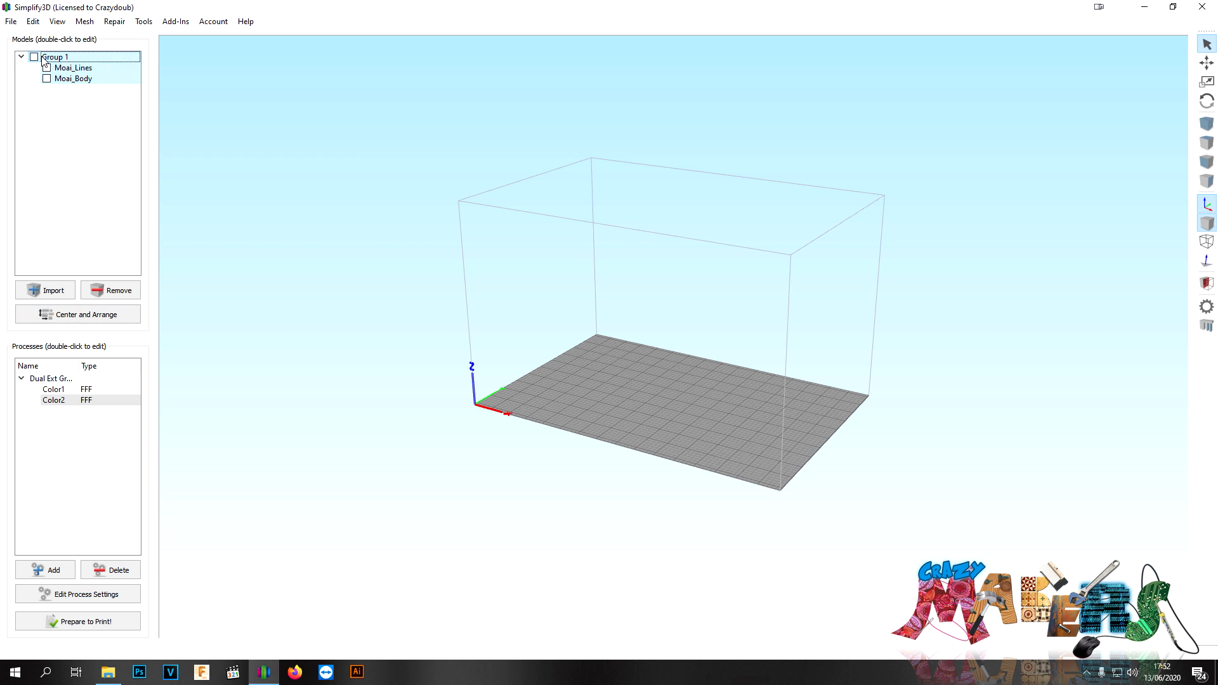
{"action": "left_click", "coordinate": [47, 68]}
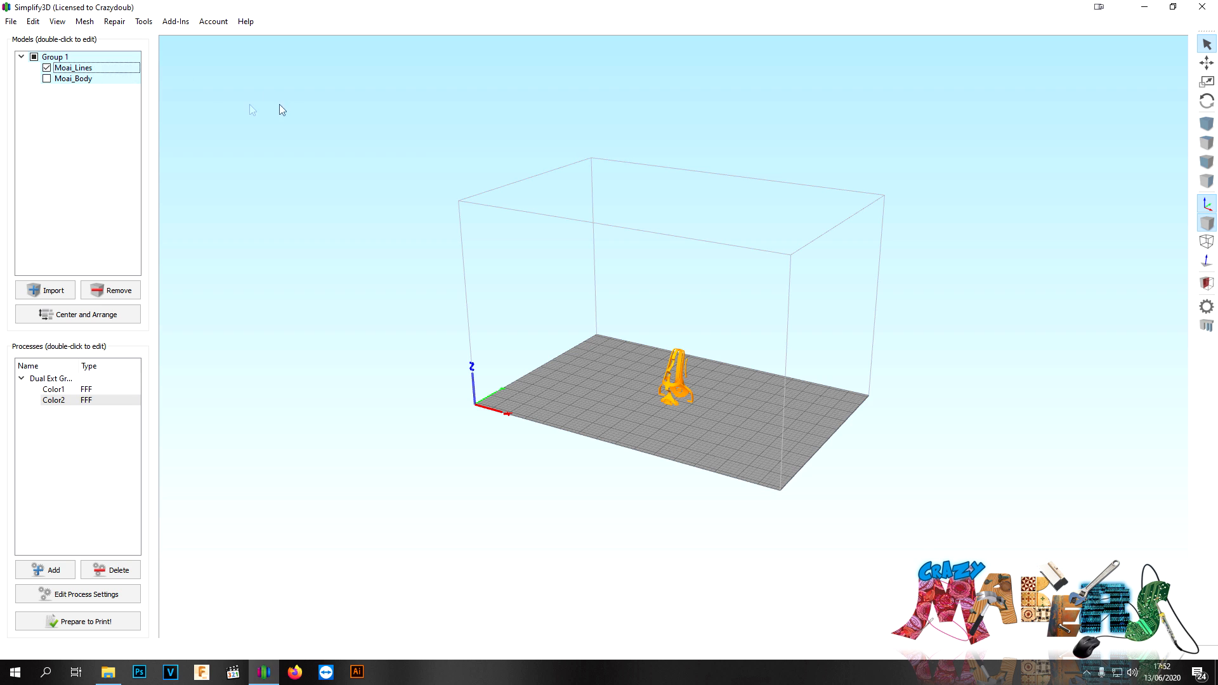
{"action": "left_click_drag", "start_coordinate": [679, 390], "coordinate": [606, 364]}
{"action": "left_click", "coordinate": [46, 78]}
Step: Ungroup the two Moai models and move Moai_Body beside Moai_Lines on the bed
{"action": "left_click", "coordinate": [57, 81]}
{"action": "left_click", "coordinate": [54, 57]}
{"action": "left_click", "coordinate": [33, 20]}
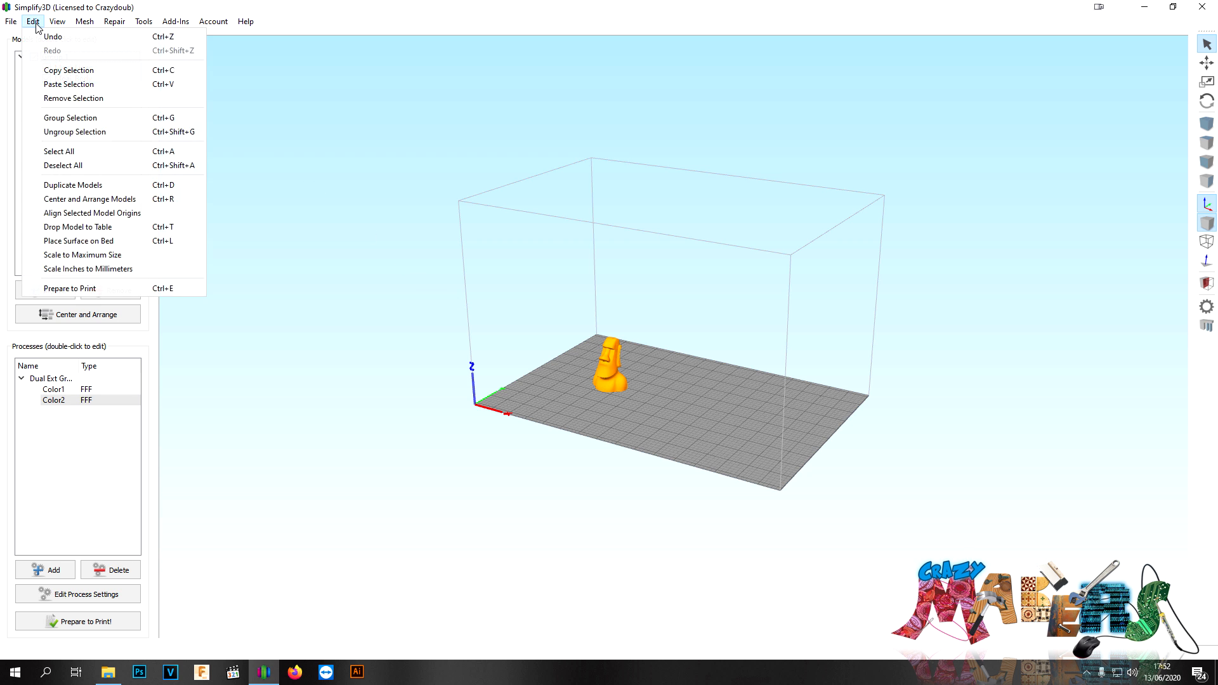
{"action": "left_click", "coordinate": [89, 133]}
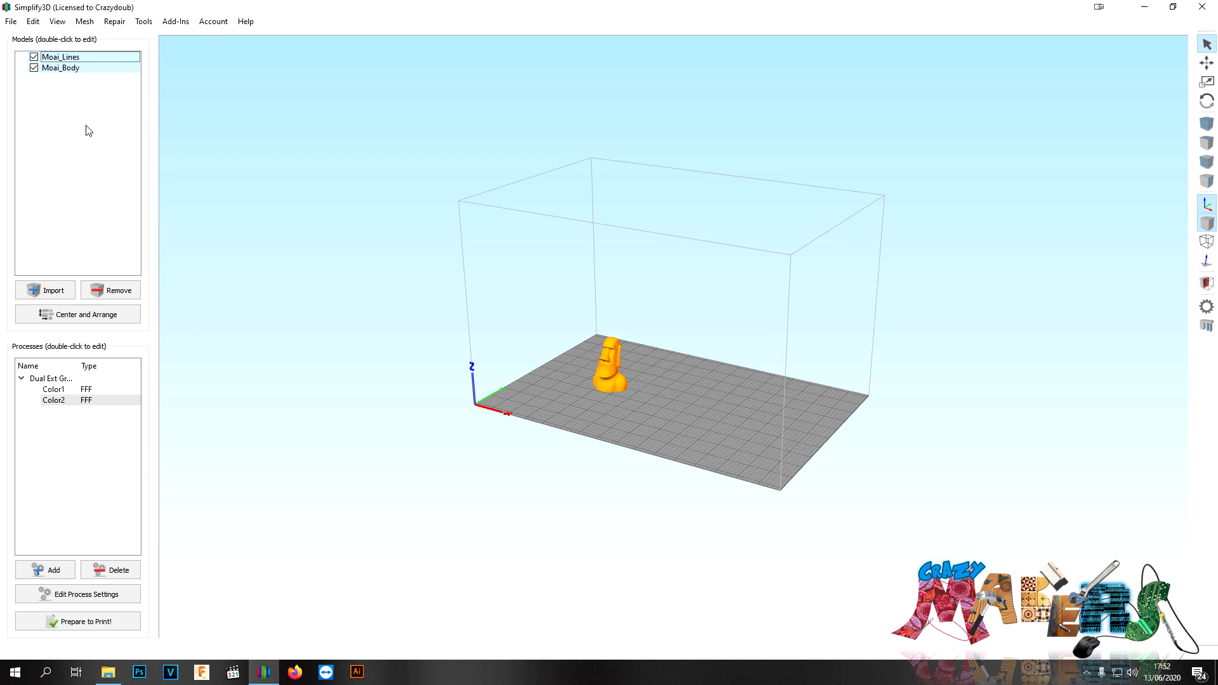
{"action": "left_click", "coordinate": [67, 68]}
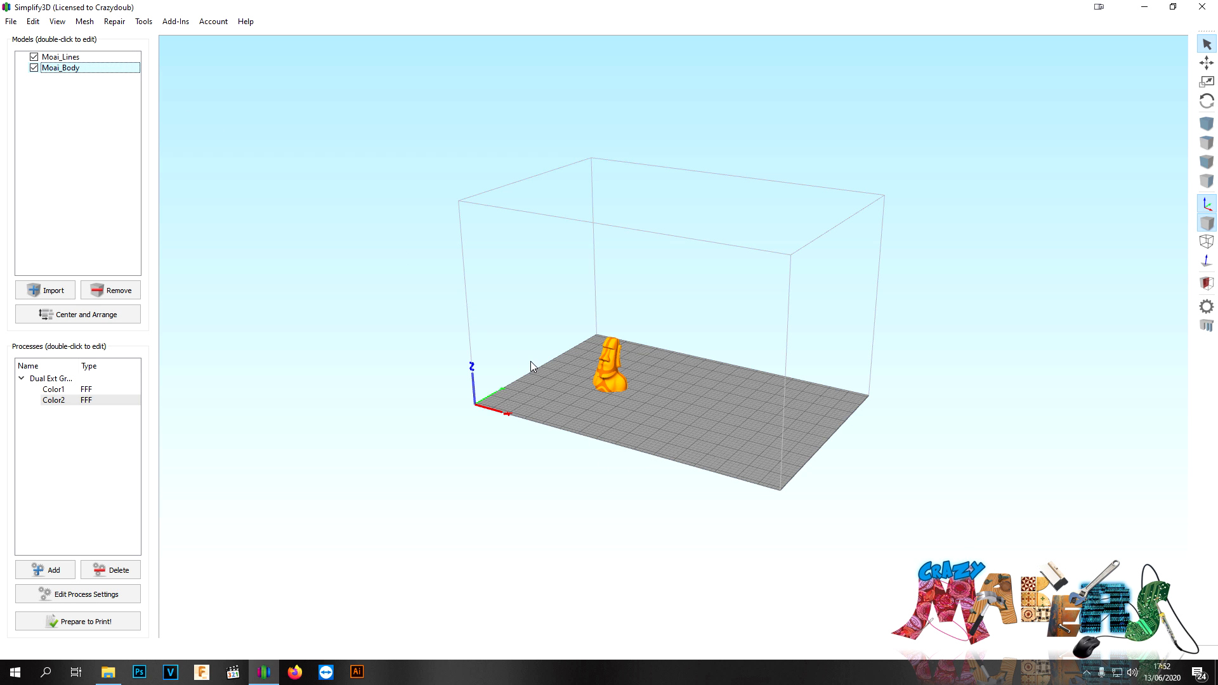
{"action": "scroll", "coordinate": [604, 400], "scroll_direction": "up", "scroll_amount": 5}
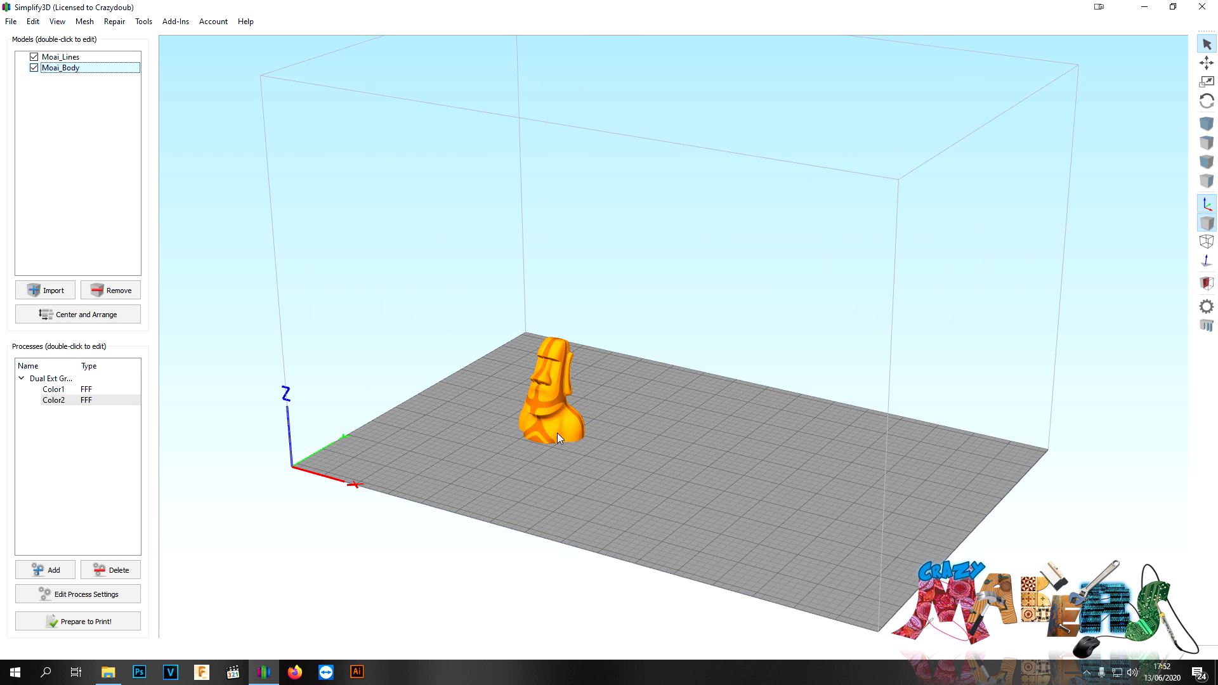
{"action": "left_click_drag", "start_coordinate": [557, 433], "coordinate": [627, 455]}
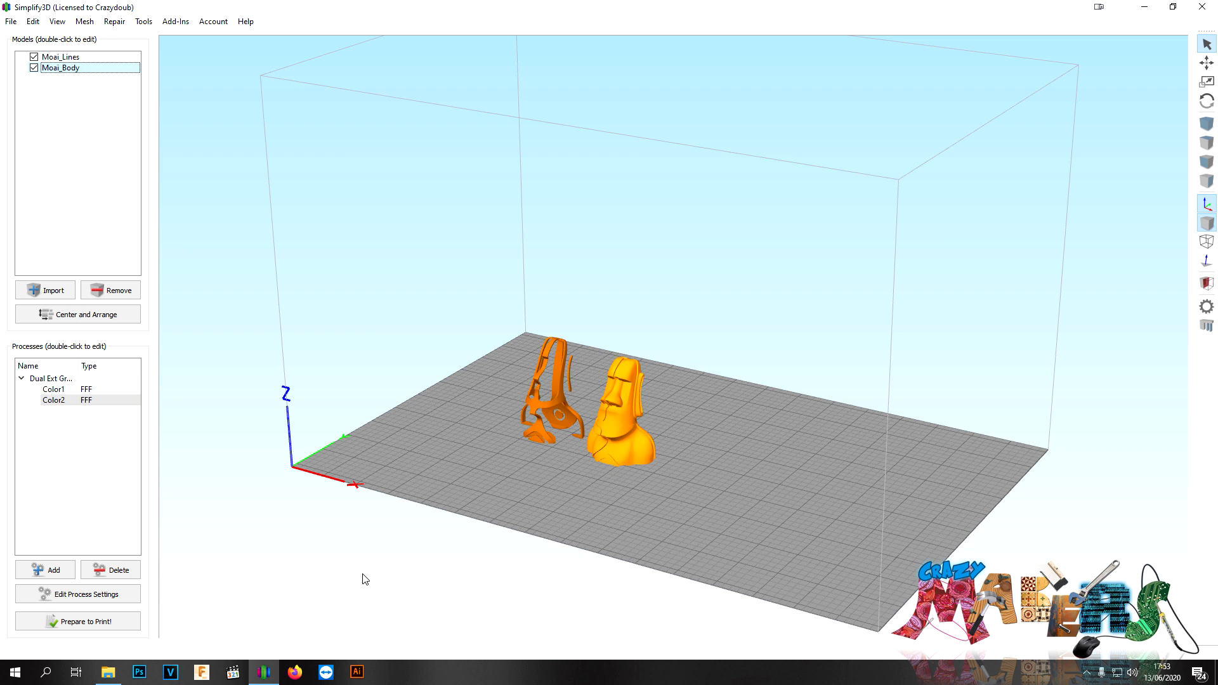
Step: Replace the dual-extrusion processes with a new process using the Artillery Sidewinder X1 profile at Medium quality
{"action": "left_click", "coordinate": [39, 574]}
{"action": "left_click", "coordinate": [427, 424]}
{"action": "left_click", "coordinate": [136, 571]}
{"action": "left_click", "coordinate": [46, 569]}
{"action": "left_click", "coordinate": [184, 52]}
{"action": "left_click", "coordinate": [135, 69]}
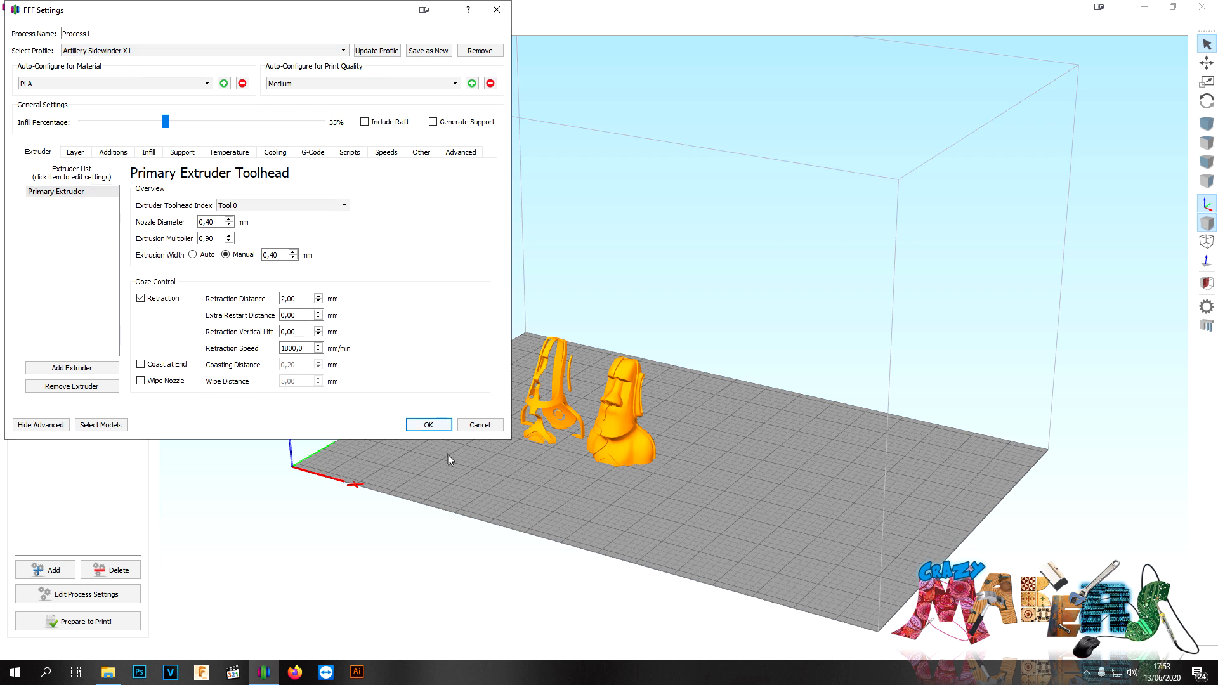
{"action": "left_click", "coordinate": [429, 425]}
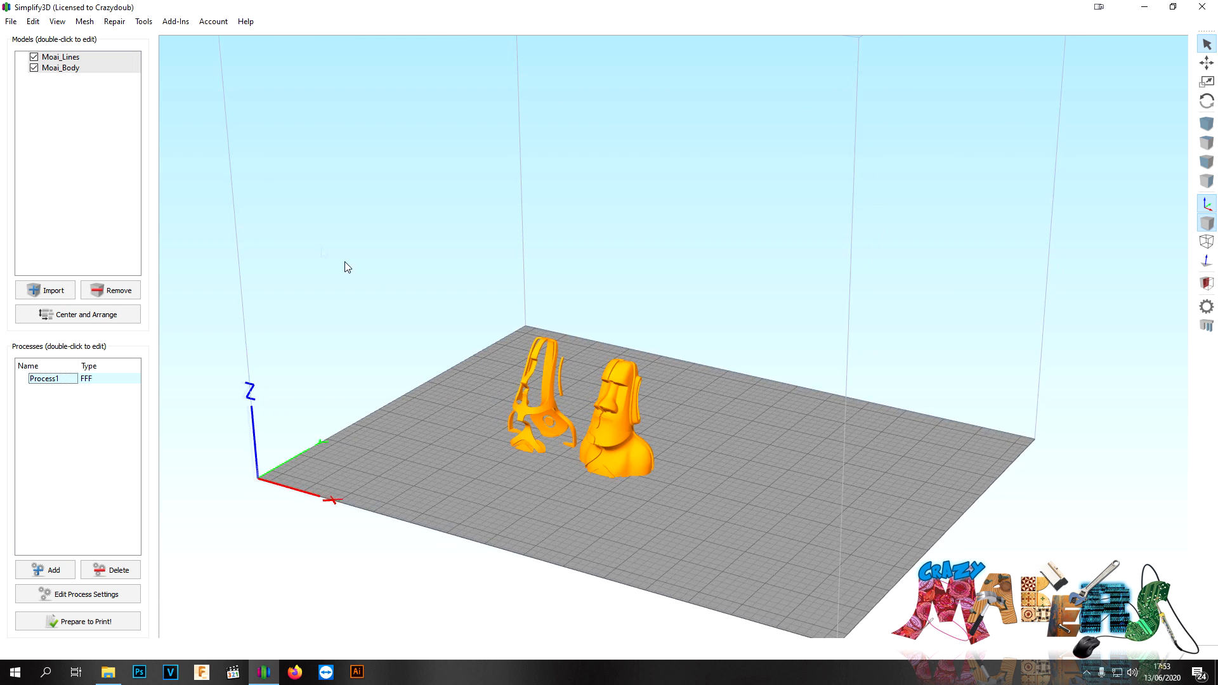
Step: Review the base profile template choices in the Dual Extrusion Wizard and leave it without creating processes
{"action": "left_click", "coordinate": [152, 22]}
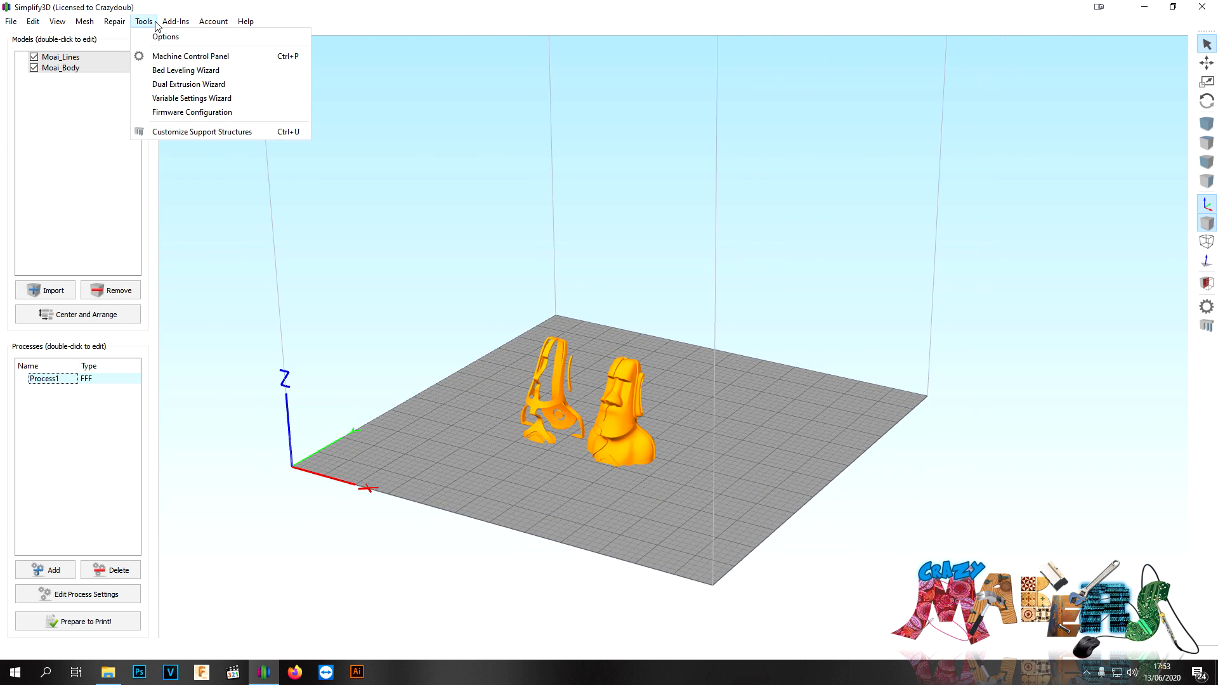
{"action": "left_click", "coordinate": [171, 86]}
{"action": "left_click", "coordinate": [579, 240]}
{"action": "left_click", "coordinate": [579, 239]}
{"action": "left_click", "coordinate": [579, 239]}
{"action": "left_click", "coordinate": [579, 240]}
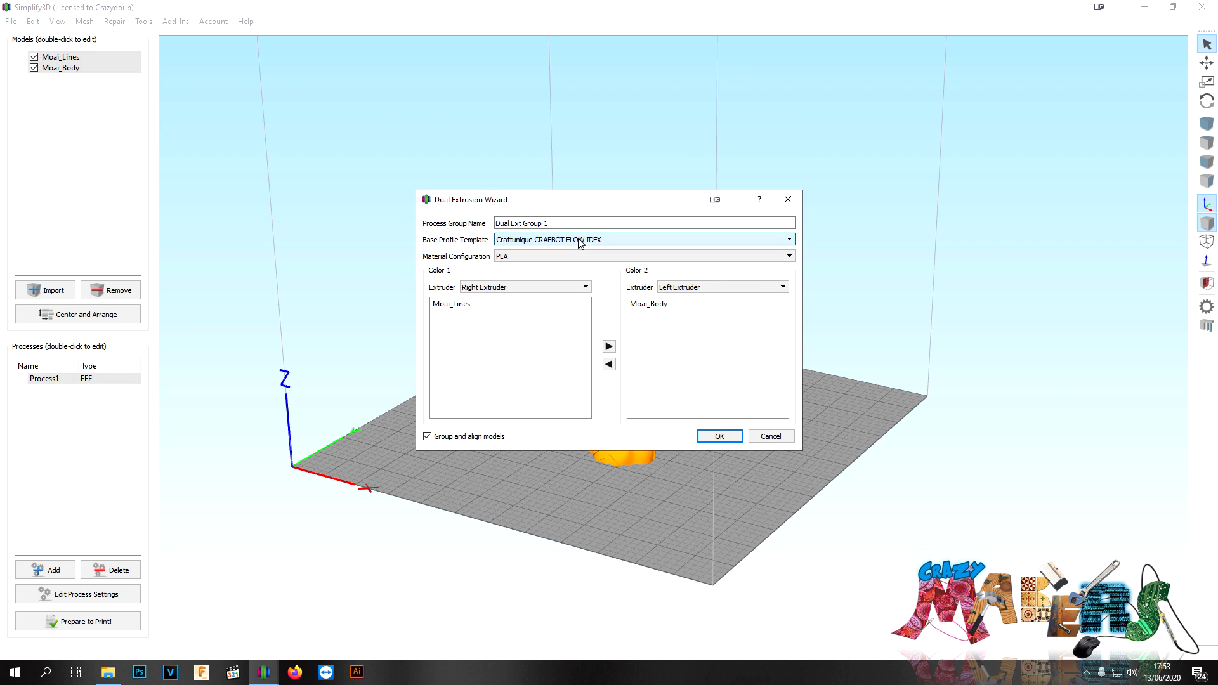
{"action": "left_click", "coordinate": [579, 239]}
{"action": "left_click", "coordinate": [579, 239]}
{"action": "left_click", "coordinate": [579, 239]}
{"action": "left_click", "coordinate": [578, 240]}
{"action": "left_click", "coordinate": [579, 240]}
{"action": "left_click", "coordinate": [519, 244]}
{"action": "left_click", "coordinate": [523, 242]}
{"action": "left_click", "coordinate": [539, 273]}
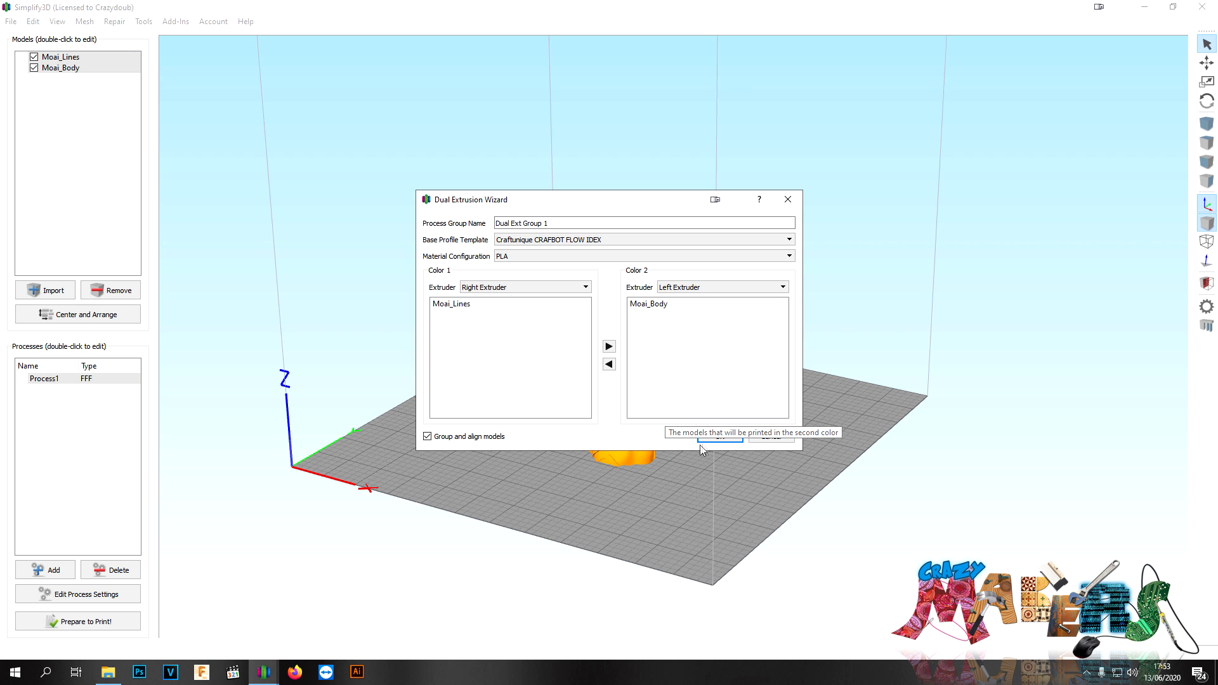
{"action": "left_click", "coordinate": [720, 438]}
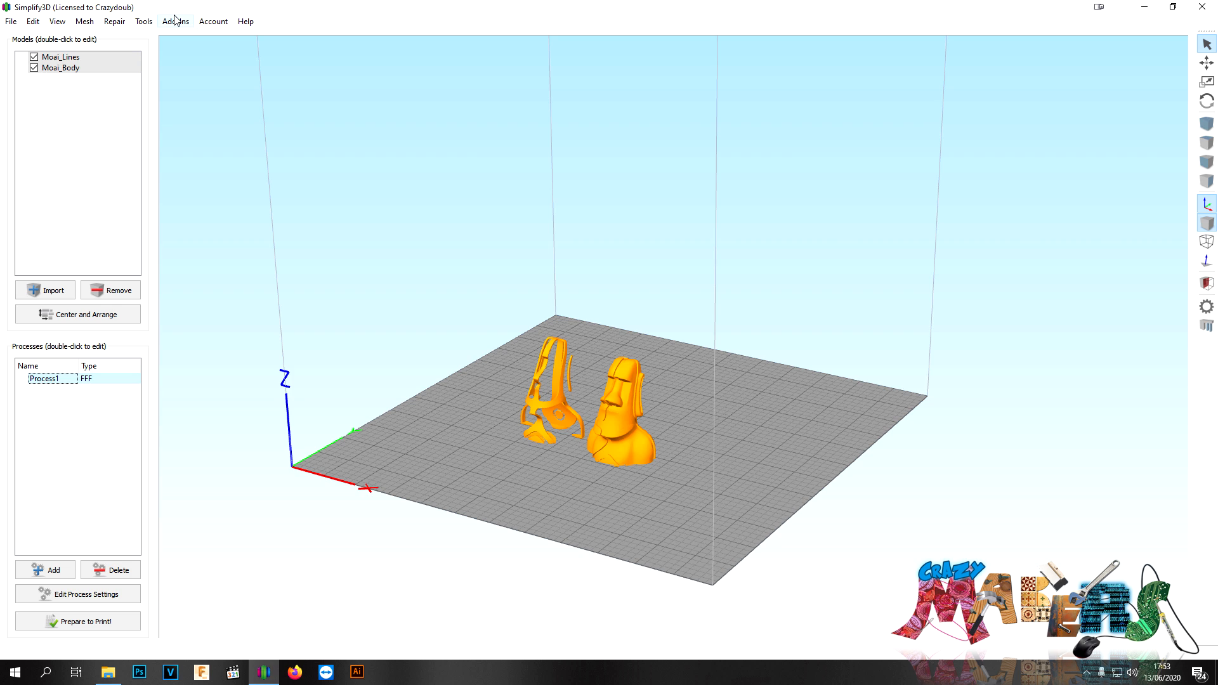
Step: Add the CraftUnique CraftBot 3 printer configuration through the Configuration Assistant
{"action": "left_click", "coordinate": [246, 22]}
{"action": "left_click", "coordinate": [267, 62]}
{"action": "left_click", "coordinate": [657, 314]}
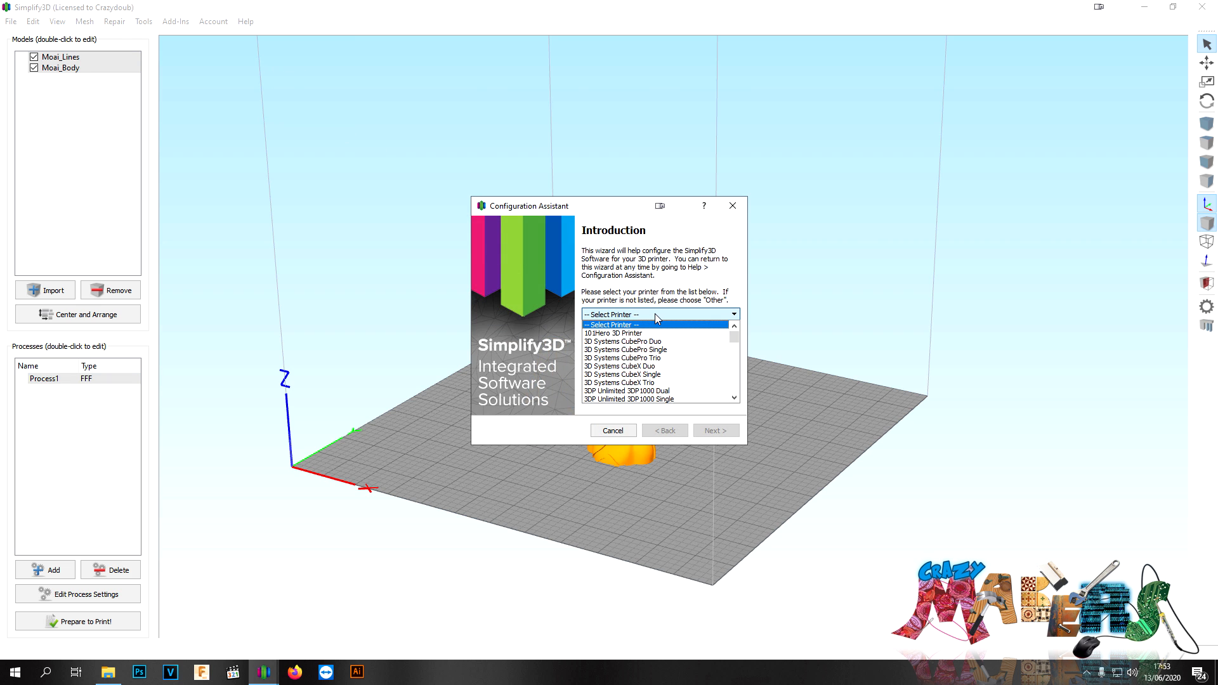
{"action": "scroll", "coordinate": [644, 363], "scroll_direction": "down", "scroll_amount": 7}
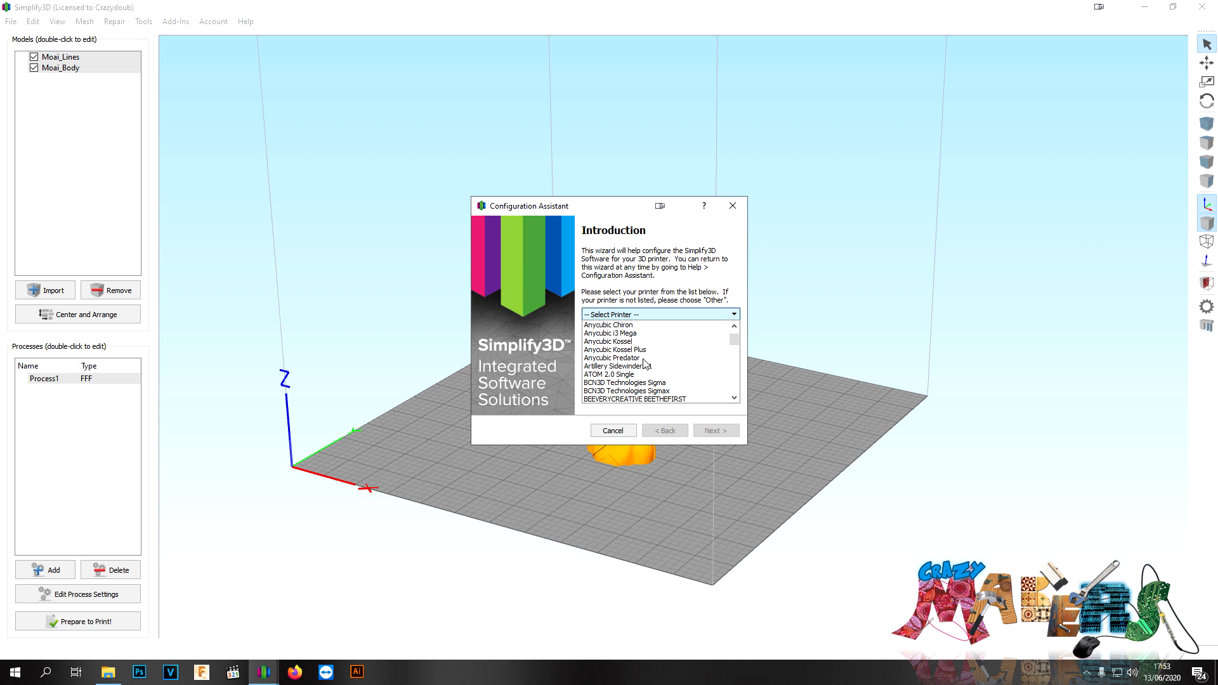
{"action": "scroll", "coordinate": [618, 375], "scroll_direction": "down", "scroll_amount": 1}
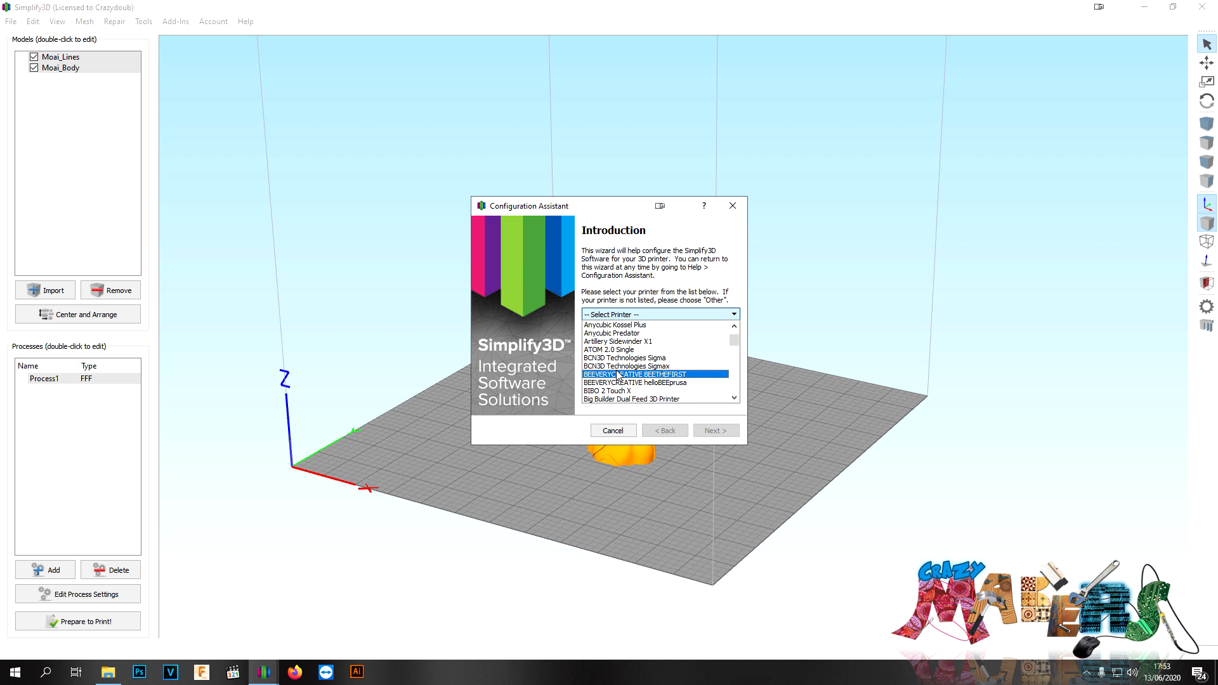
{"action": "scroll", "coordinate": [616, 376], "scroll_direction": "down", "scroll_amount": 2}
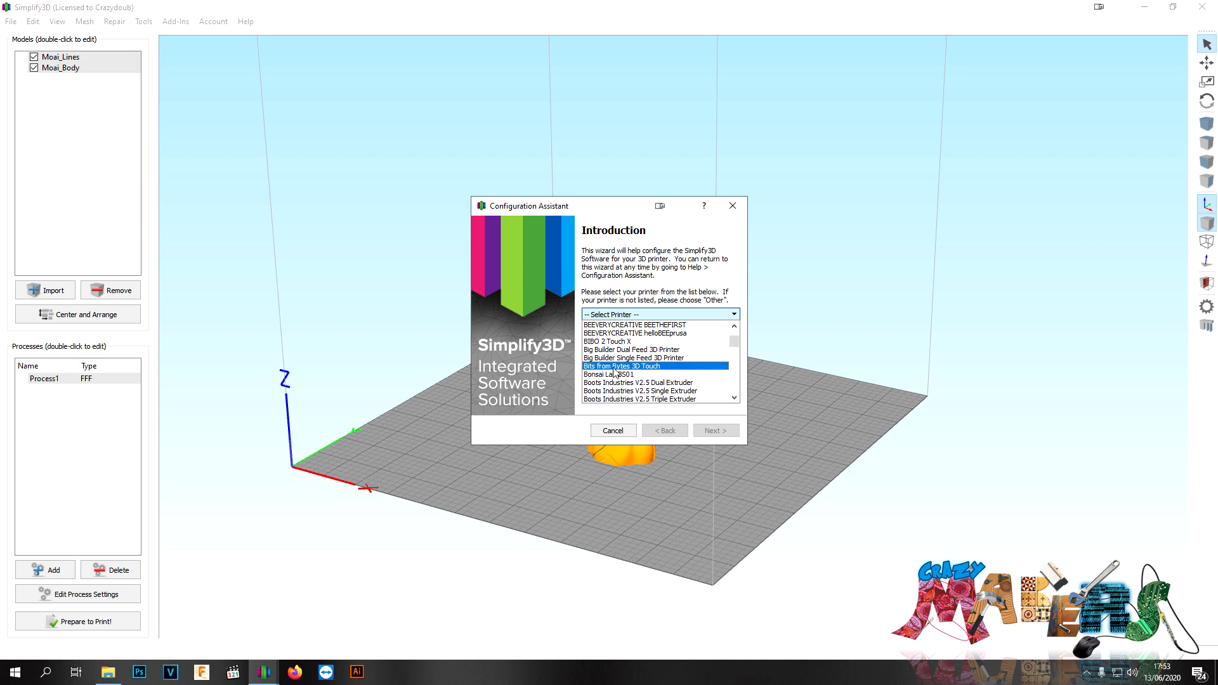
{"action": "scroll", "coordinate": [616, 365], "scroll_direction": "down", "scroll_amount": 6}
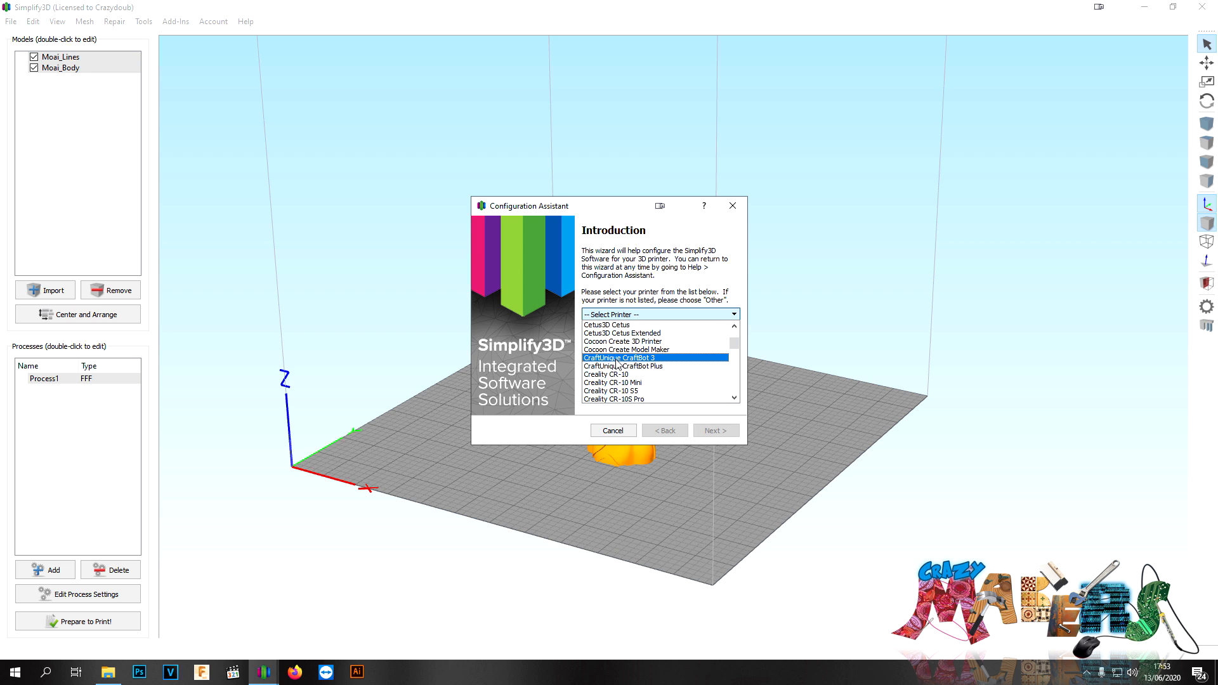
{"action": "left_click", "coordinate": [616, 359]}
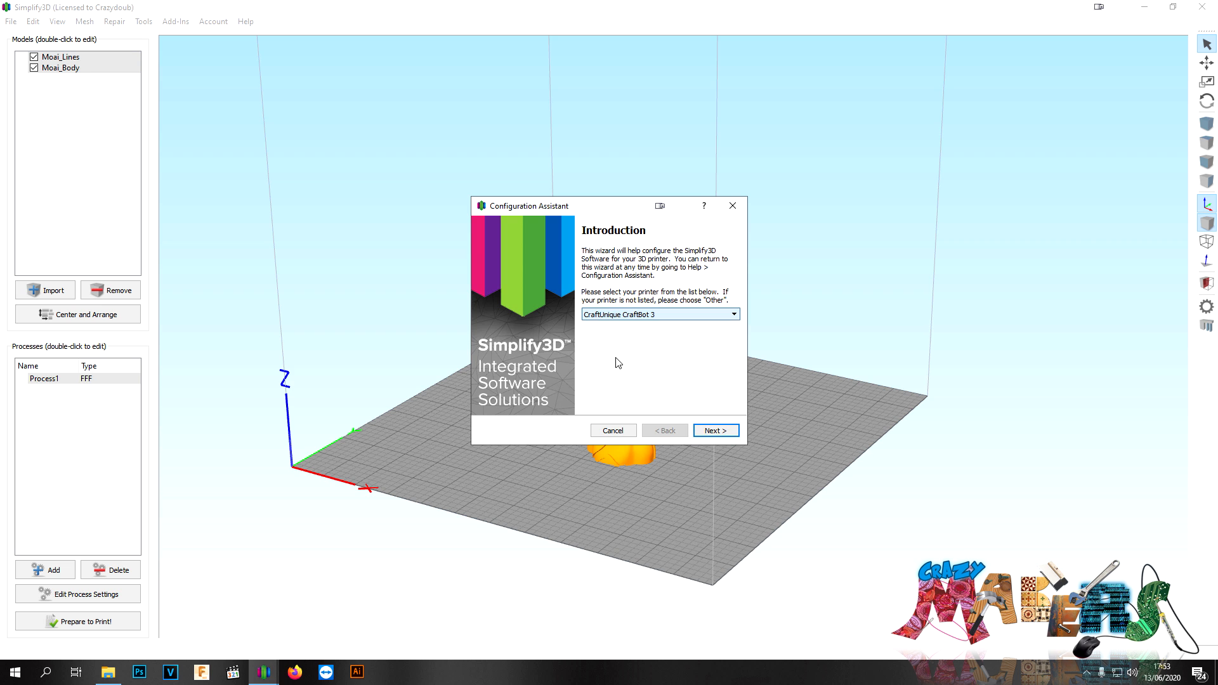
{"action": "left_click", "coordinate": [718, 431]}
{"action": "left_click", "coordinate": [716, 431]}
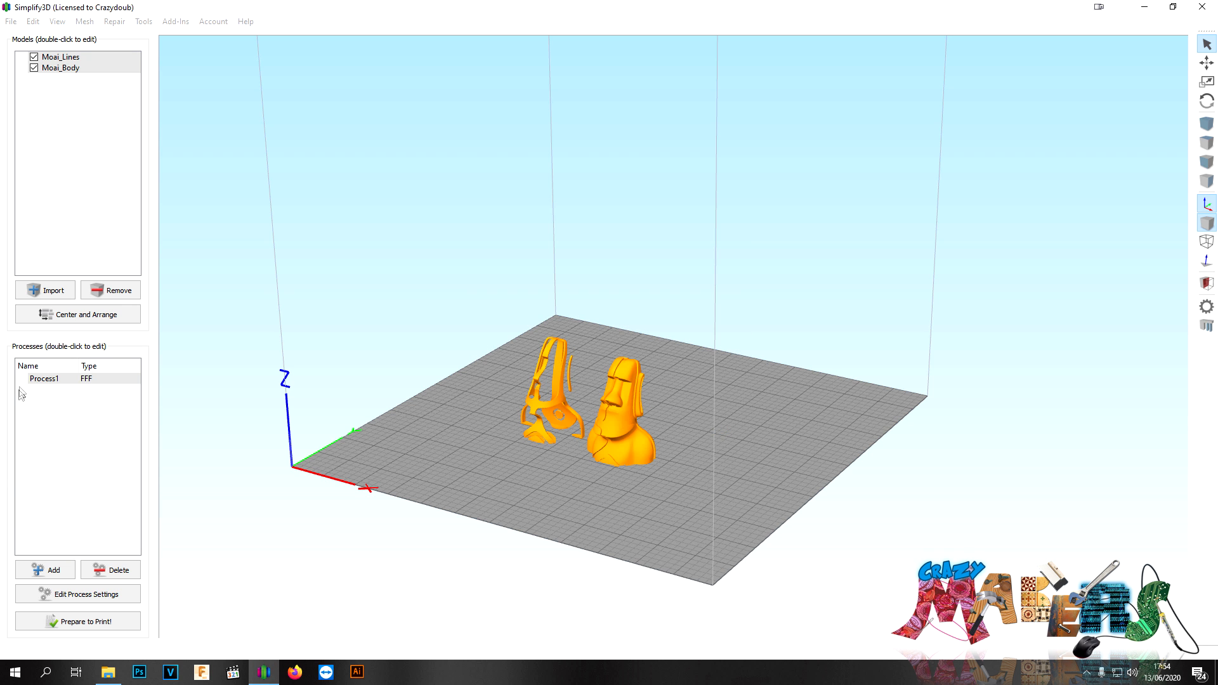
Step: Add a second process and examine the starting script and build volume of the Craftunique CRAFBOT FLOW IDEX profile
{"action": "left_click", "coordinate": [46, 570]}
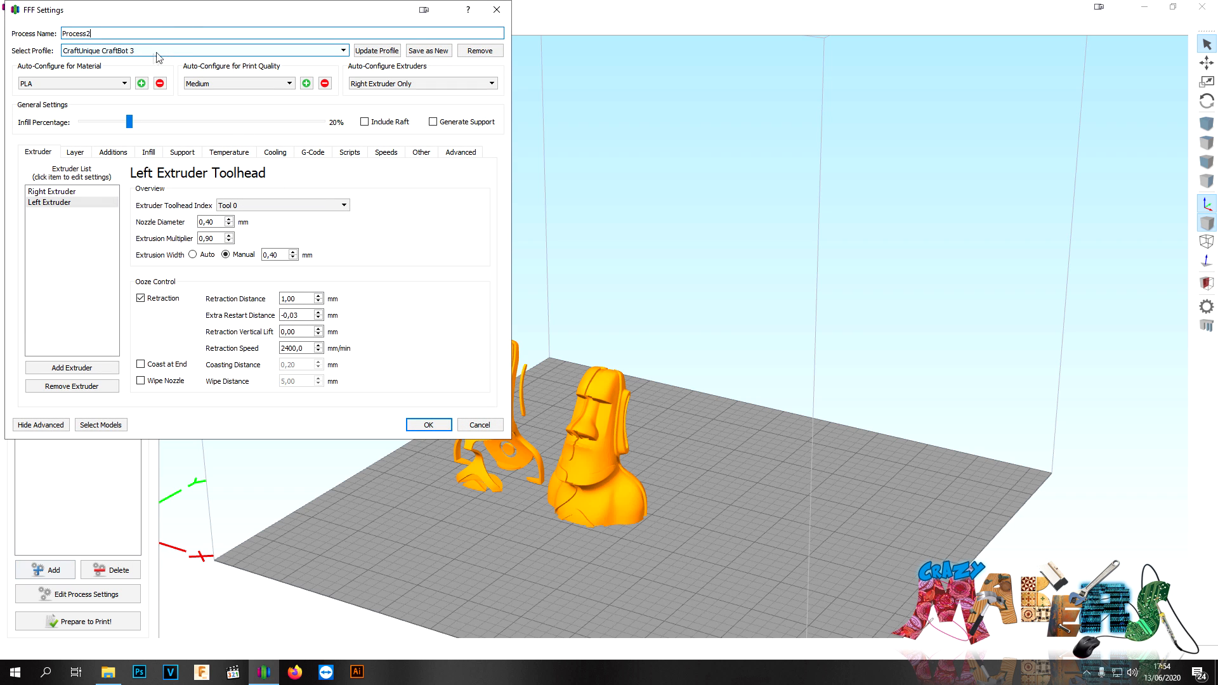
{"action": "left_click", "coordinate": [125, 53]}
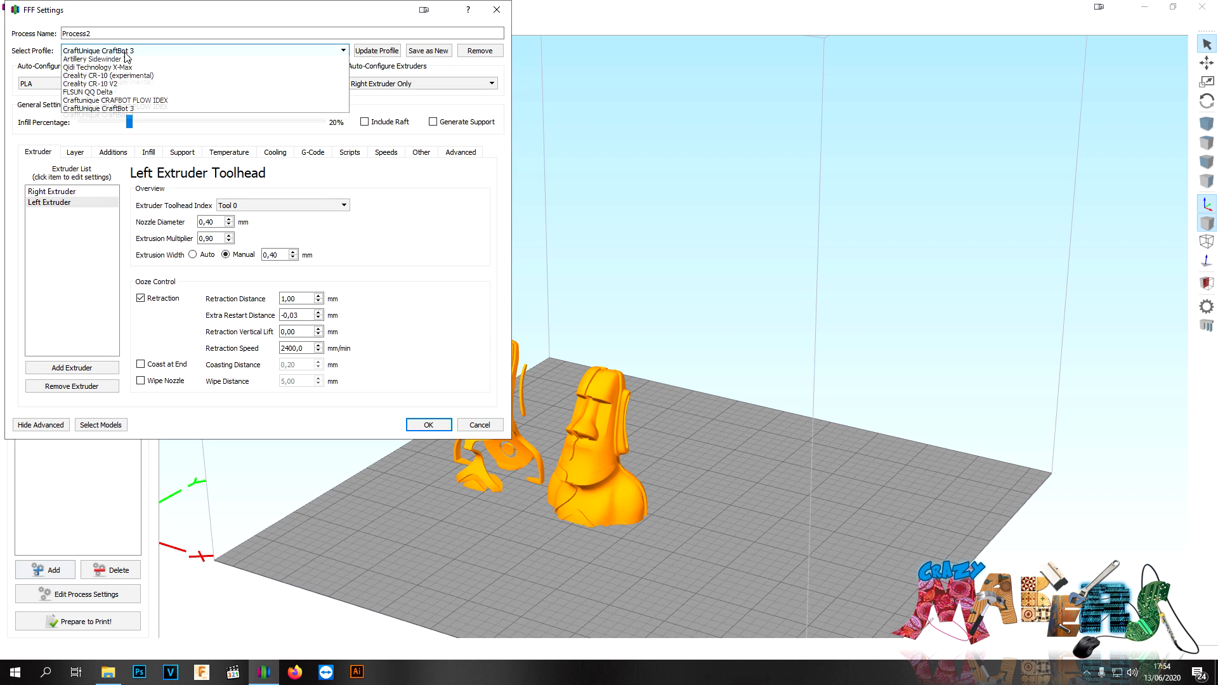
{"action": "left_click", "coordinate": [128, 102]}
{"action": "left_click", "coordinate": [350, 153]}
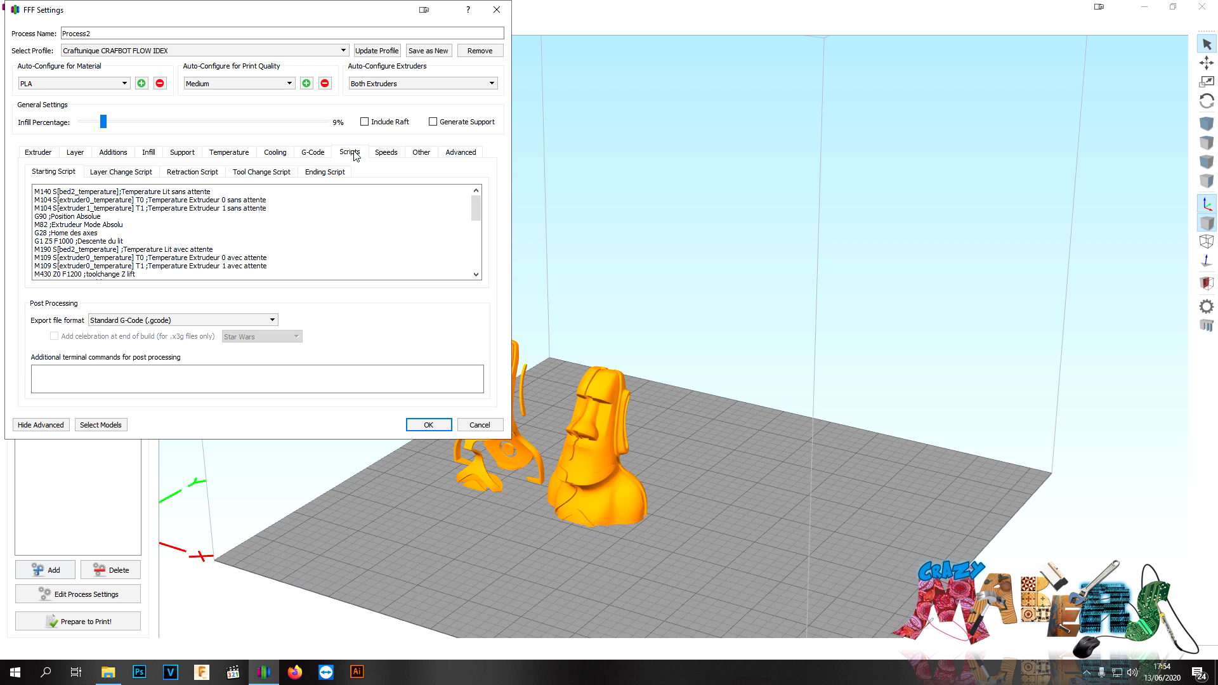
{"action": "left_click", "coordinate": [315, 152]}
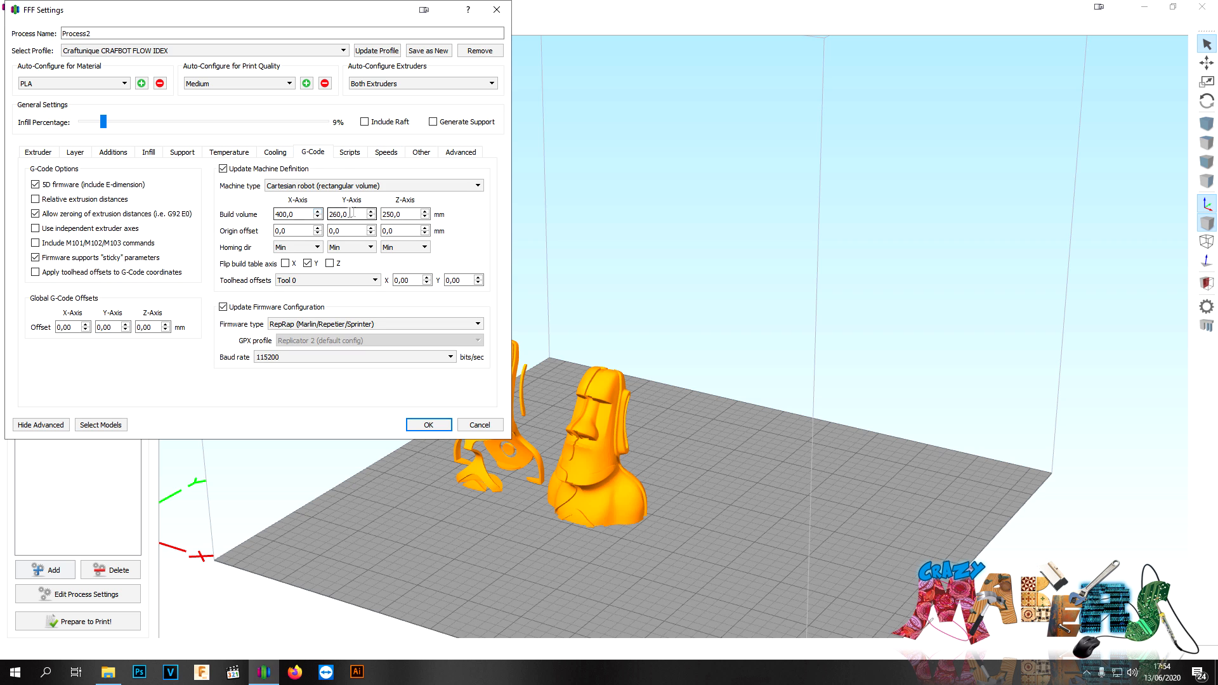
Step: Switch the new process to the CraftUnique CraftBot 3 profile with a build volume of 400 mm in X and 260 mm in Y
{"action": "left_click", "coordinate": [66, 51]}
{"action": "left_click", "coordinate": [85, 119]}
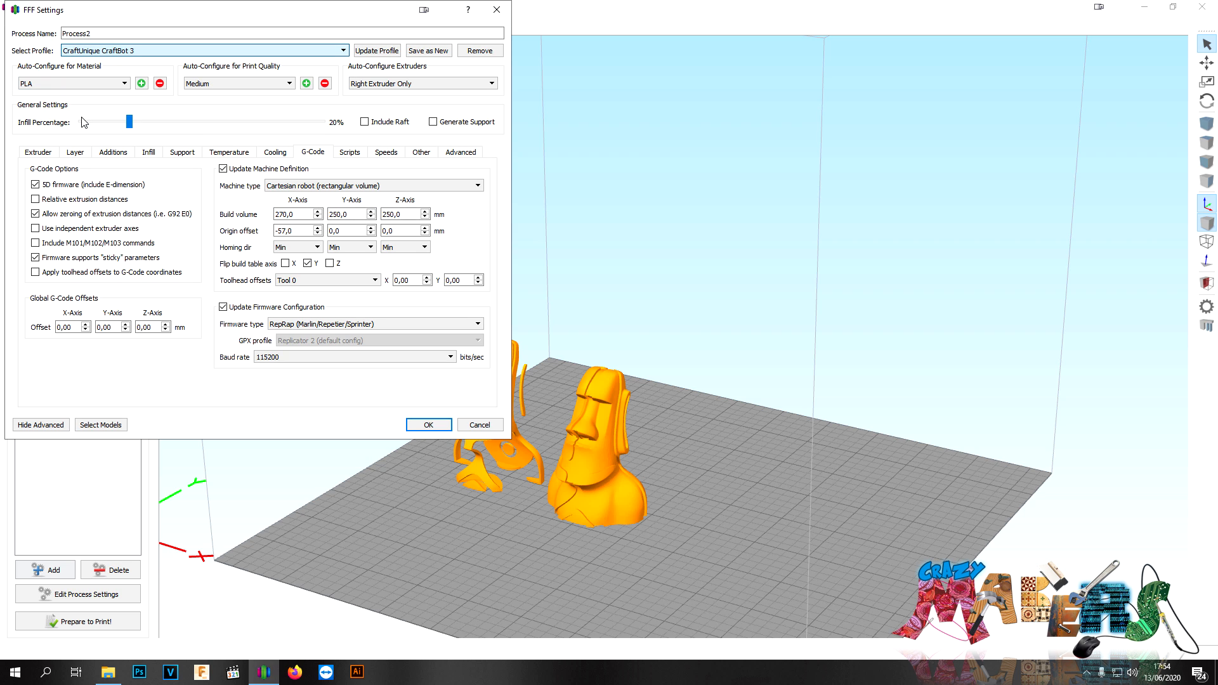
{"action": "triple_click", "coordinate": [299, 213]}
{"action": "type", "text": "400"}
{"action": "triple_click", "coordinate": [347, 214]}
{"action": "type", "text": "260"}
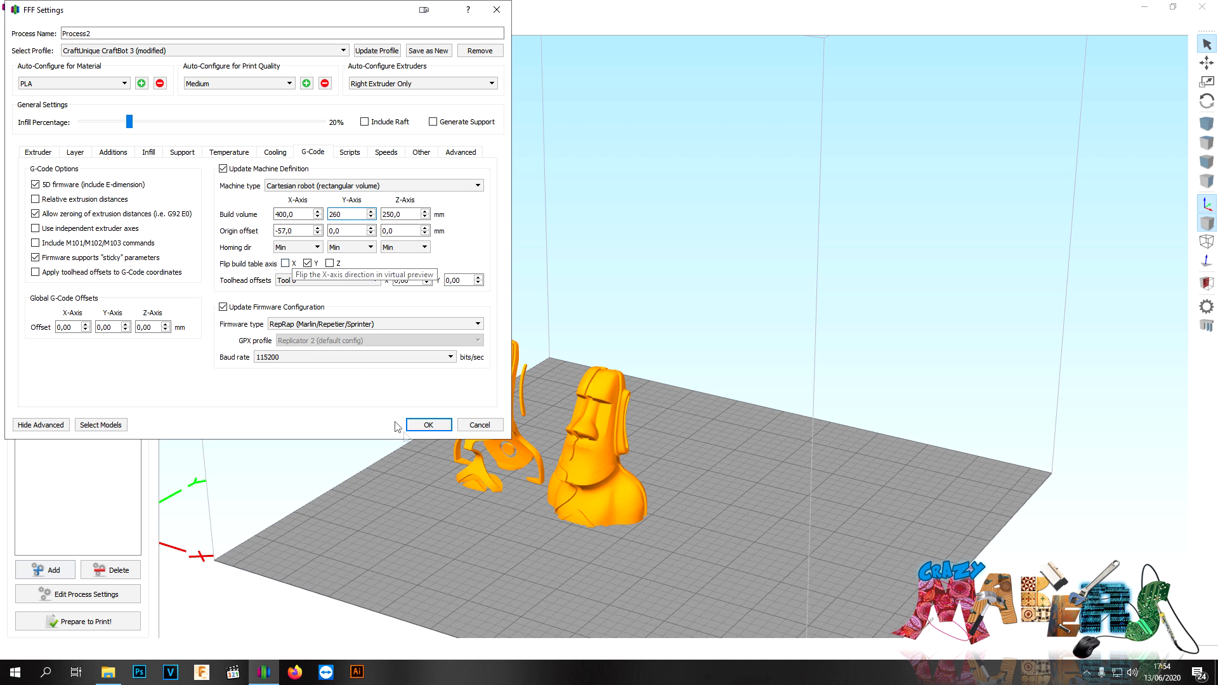
{"action": "left_click", "coordinate": [440, 425]}
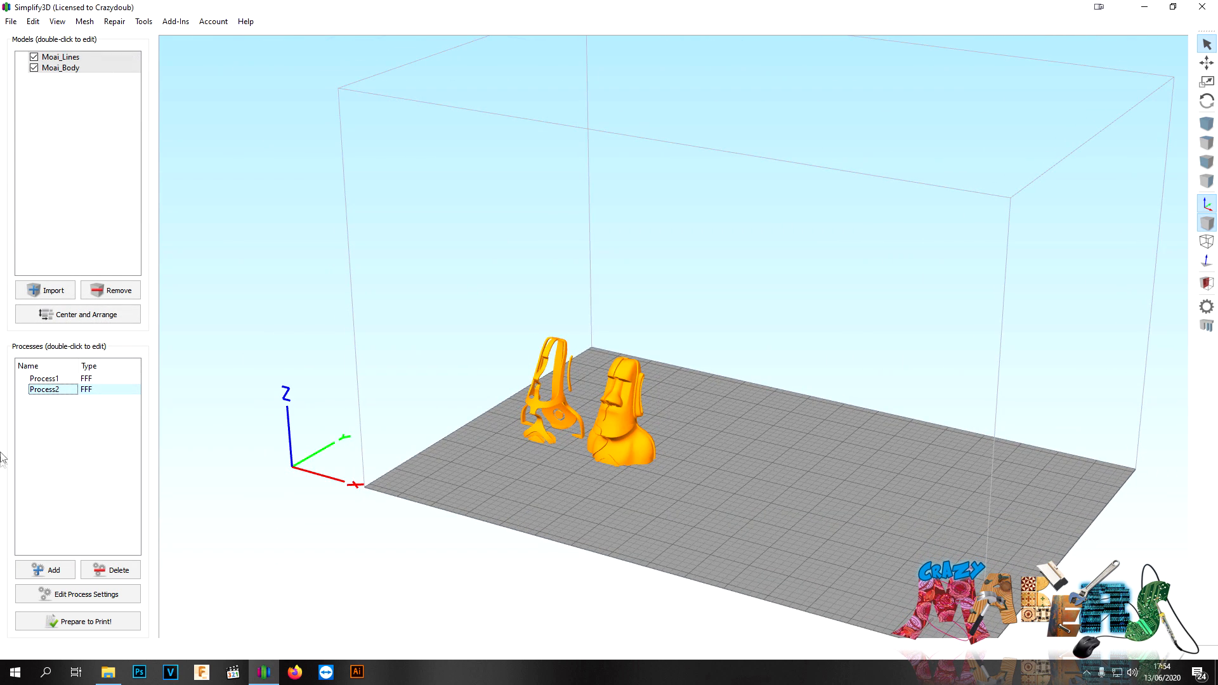
Step: Reopen the Process2 settings and examine the starting script of the modified CraftBot 3 profile
{"action": "left_click", "coordinate": [88, 594]}
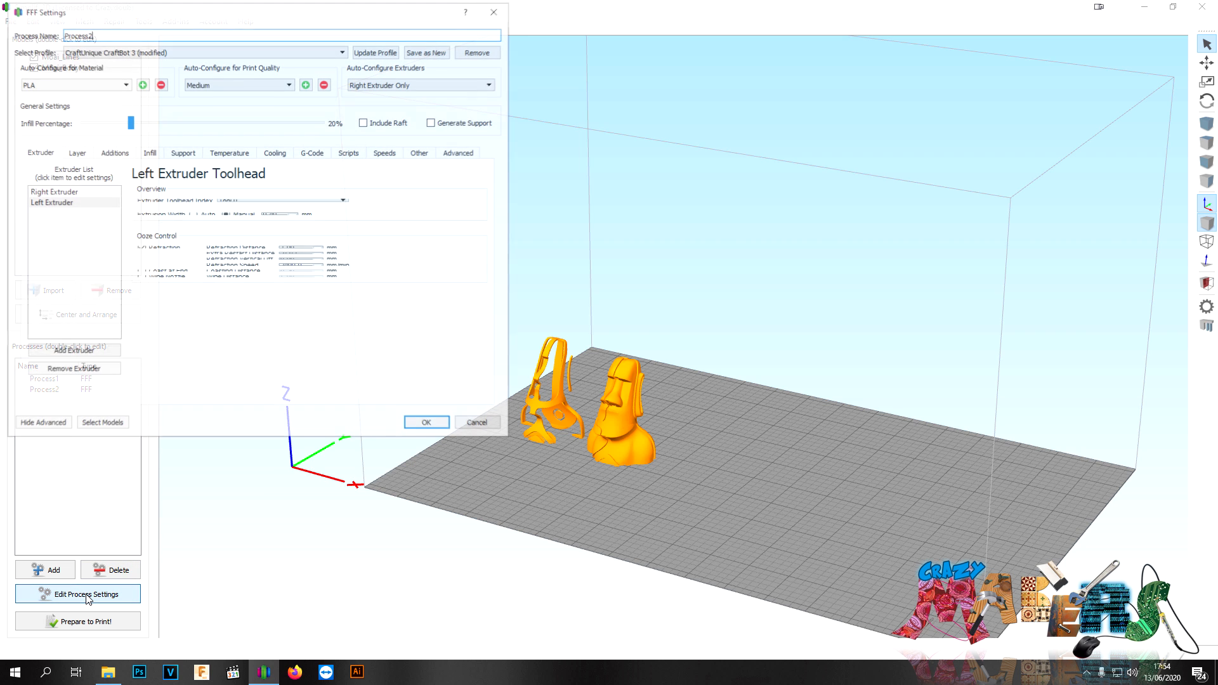
{"action": "left_click", "coordinate": [349, 153]}
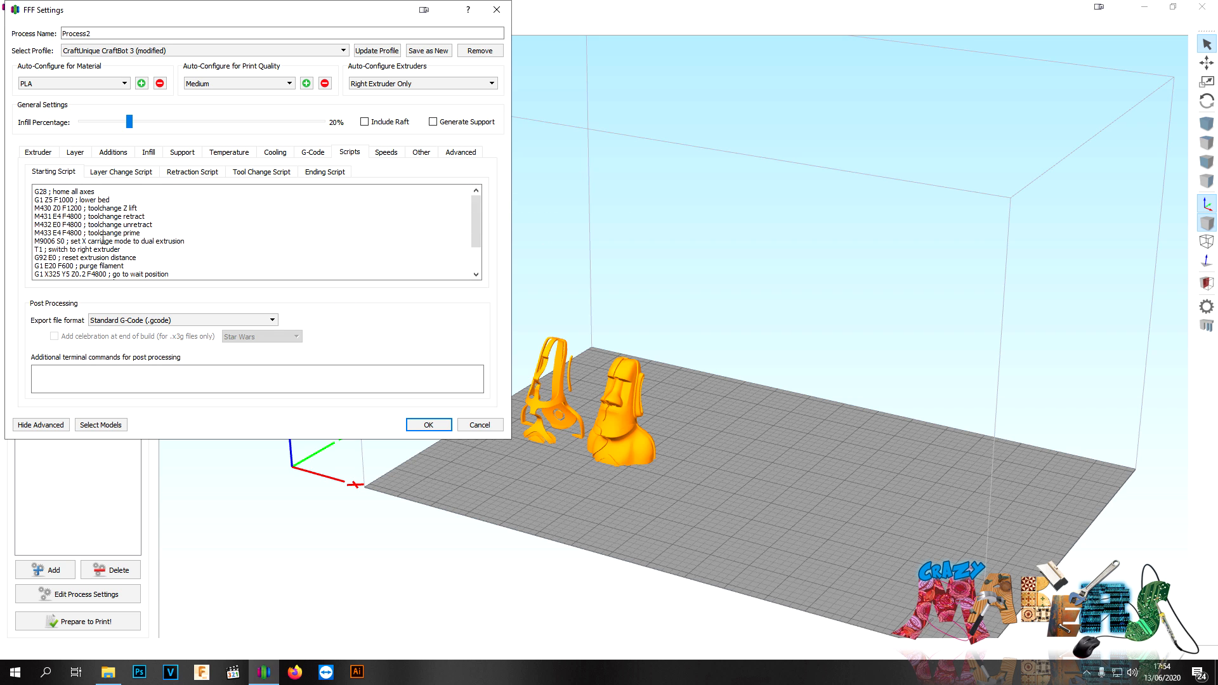
{"action": "scroll", "coordinate": [104, 239], "scroll_direction": "down", "scroll_amount": 2}
{"action": "left_click_drag", "start_coordinate": [165, 266], "coordinate": [53, 178]}
{"action": "left_click", "coordinate": [73, 250]}
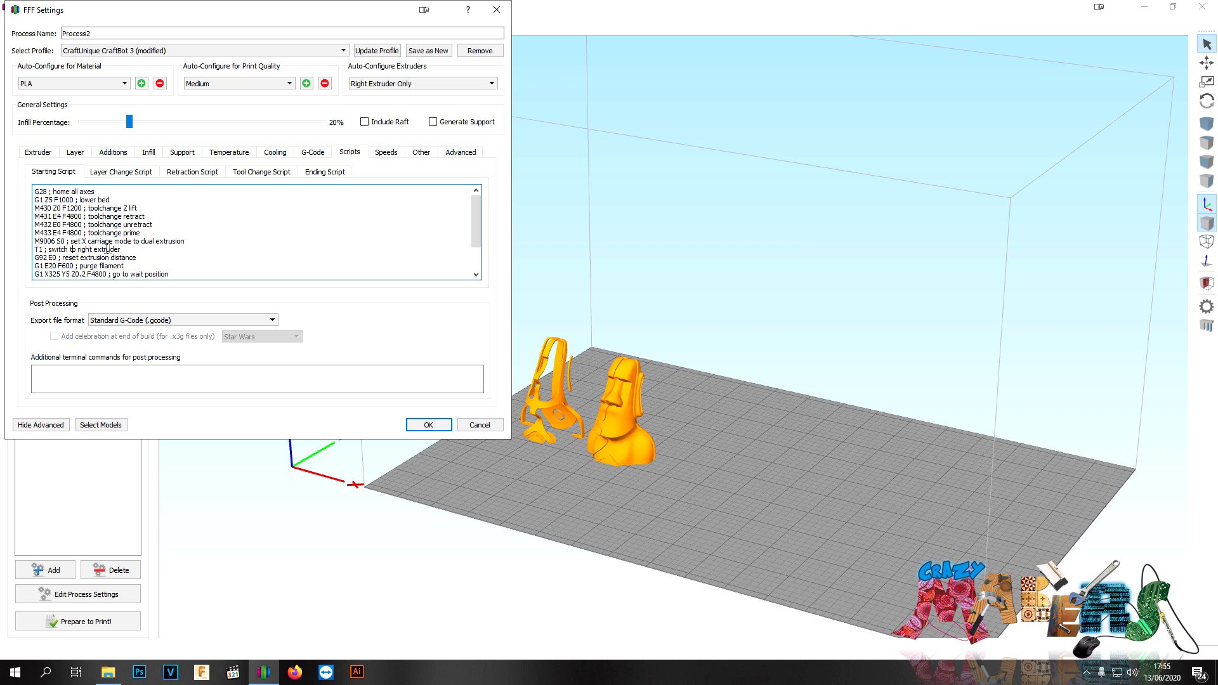
Step: Compare the starting scripts for right, left and both extruders, and leave the extruder configuration on Both Extruders
{"action": "left_click", "coordinate": [385, 85]}
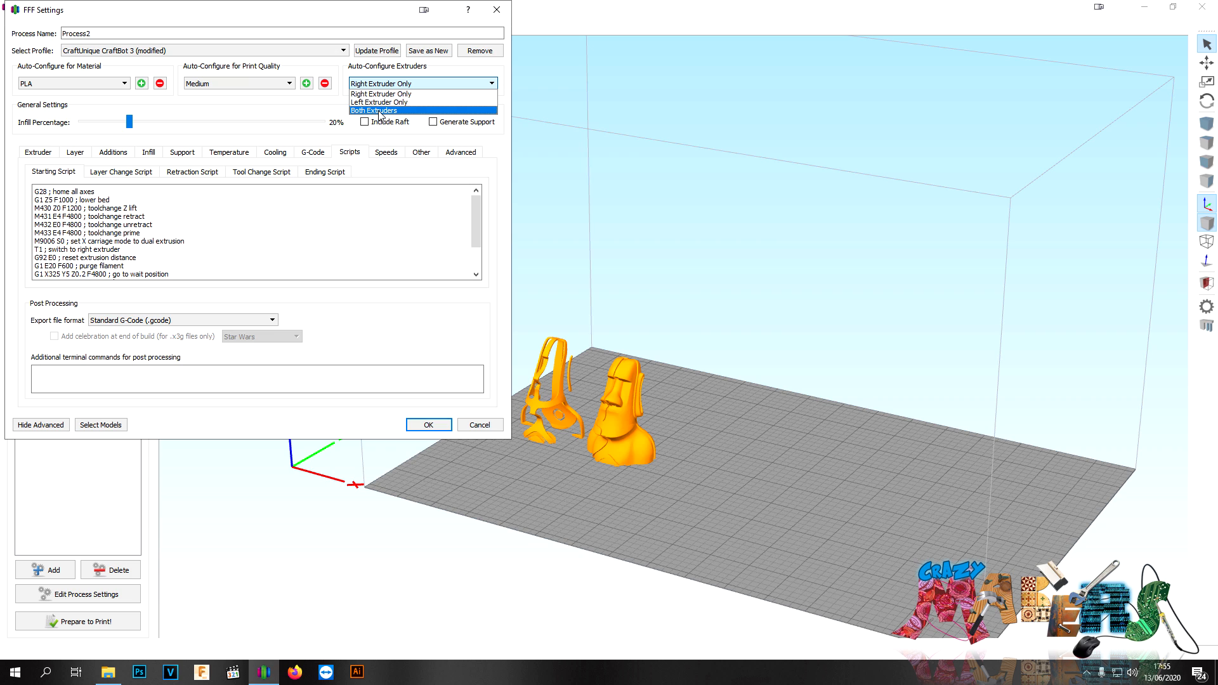
{"action": "left_click", "coordinate": [380, 111]}
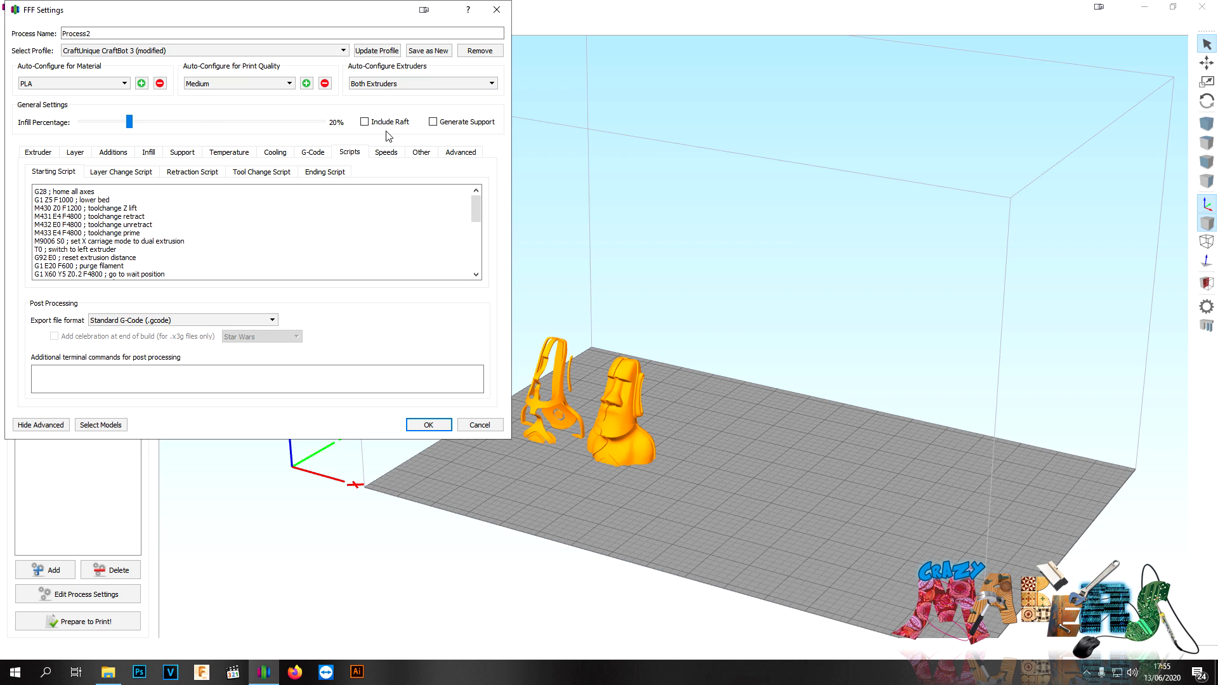
{"action": "left_click", "coordinate": [367, 88]}
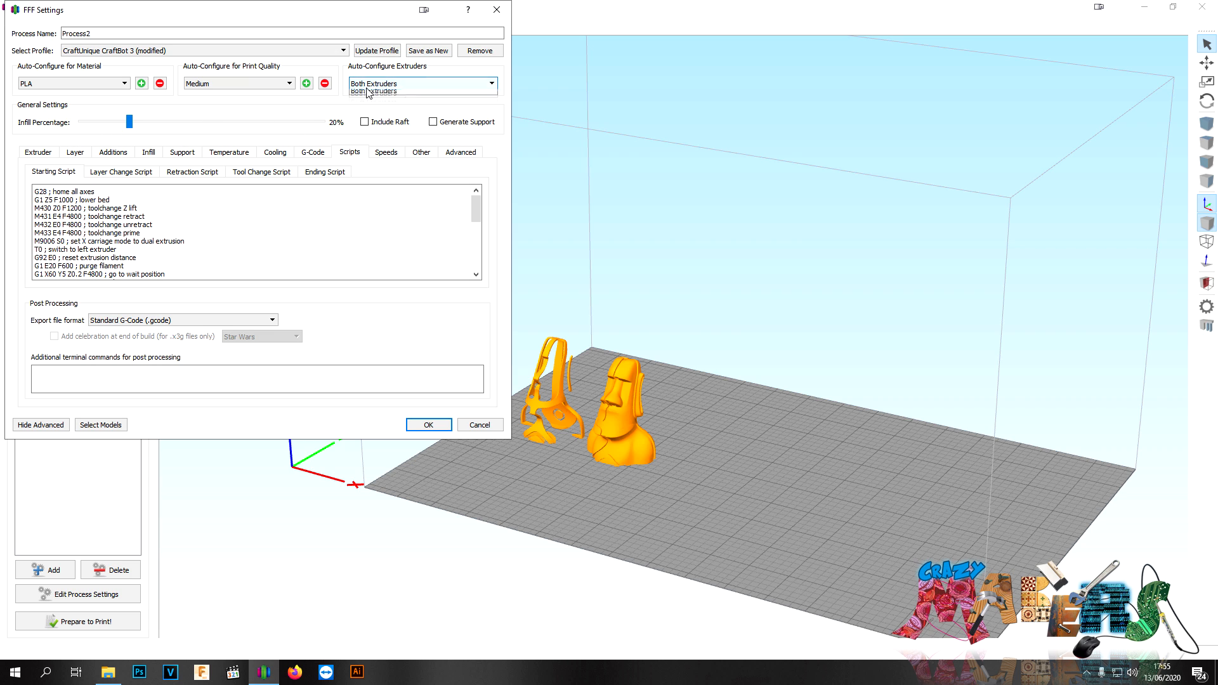
{"action": "left_click", "coordinate": [369, 112]}
{"action": "left_click", "coordinate": [369, 87]}
{"action": "left_click", "coordinate": [365, 104]}
{"action": "left_click", "coordinate": [368, 84]}
{"action": "left_click", "coordinate": [367, 93]}
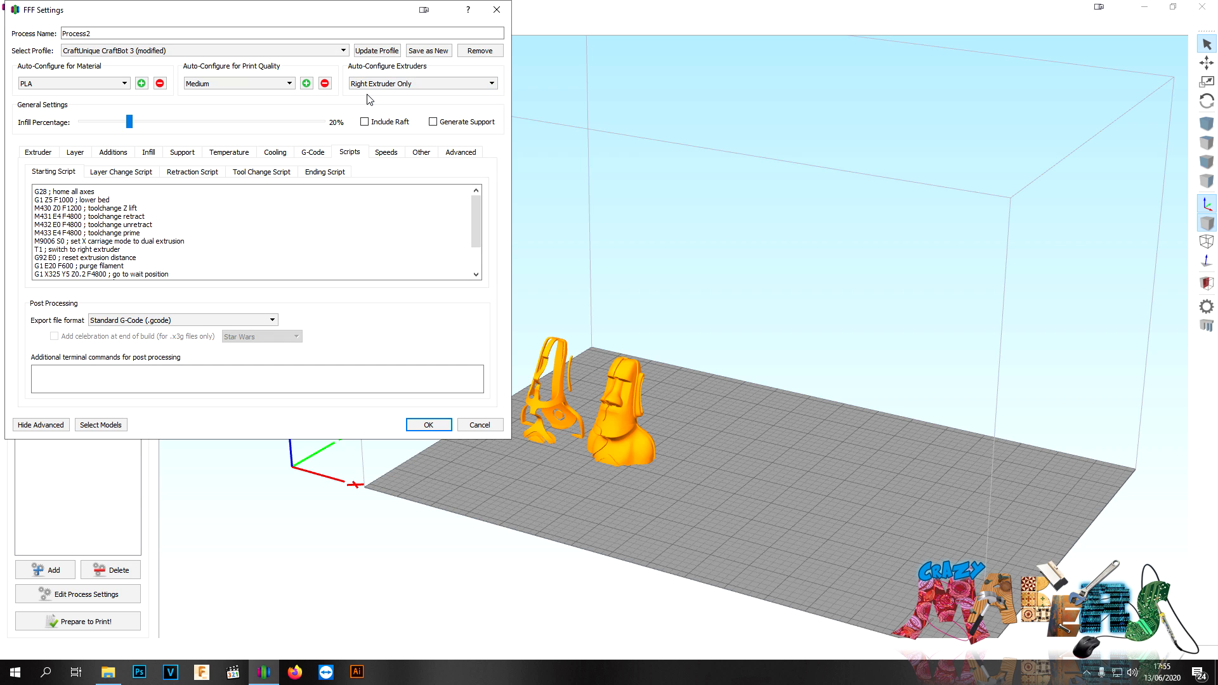
{"action": "left_click", "coordinate": [368, 85]}
{"action": "left_click", "coordinate": [375, 111]}
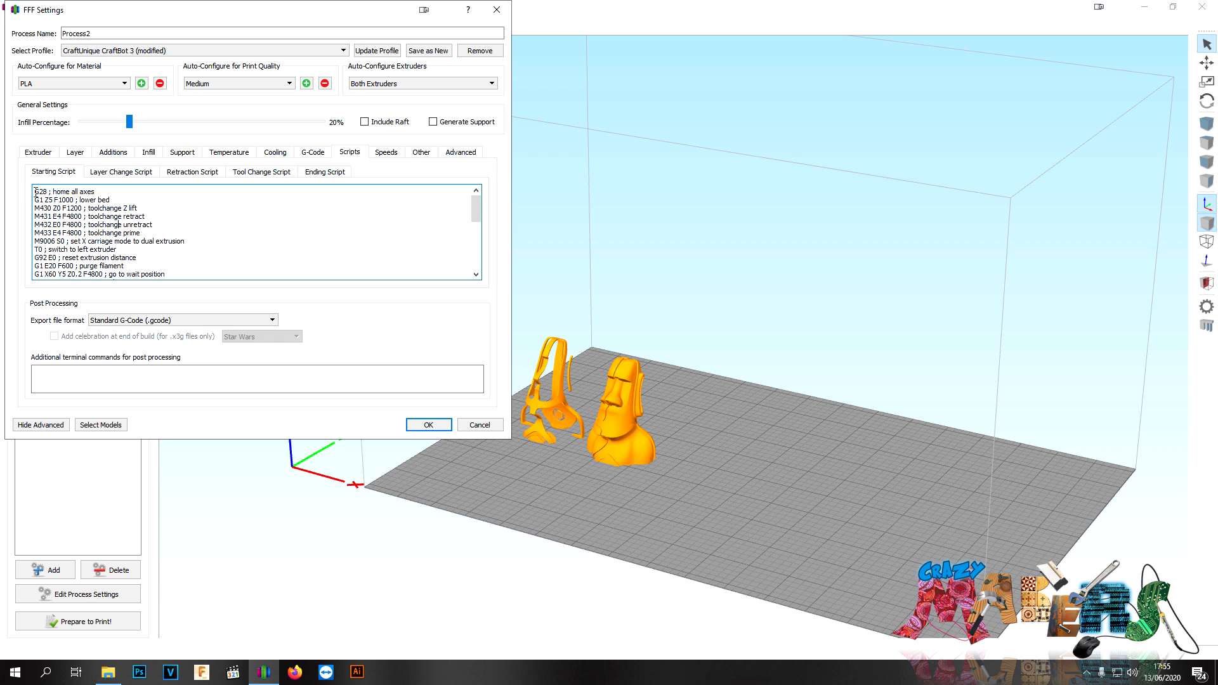
Step: Clear the CraftBot 3 starting script, then switch to the Craftunique CRAFBOT FLOW IDEX profile, saving the CraftBot 3 changes
{"action": "left_click_drag", "start_coordinate": [35, 191], "coordinate": [289, 400]}
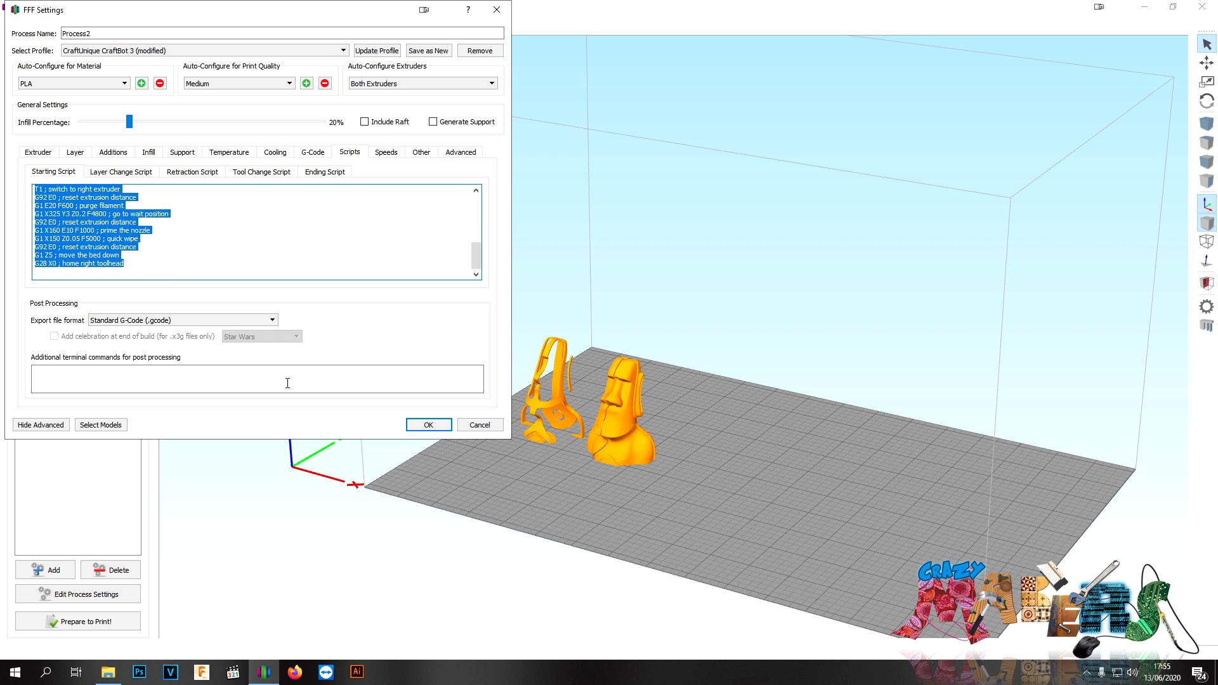
{"action": "key", "text": "Delete"}
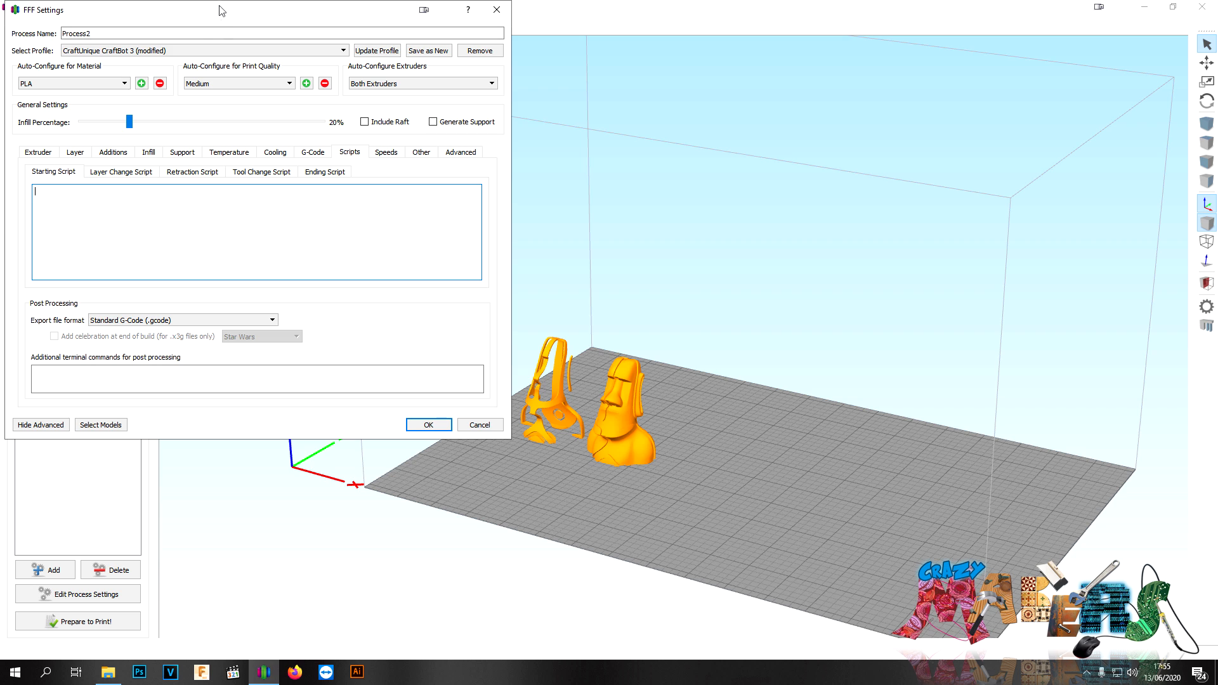
{"action": "left_click", "coordinate": [164, 50]}
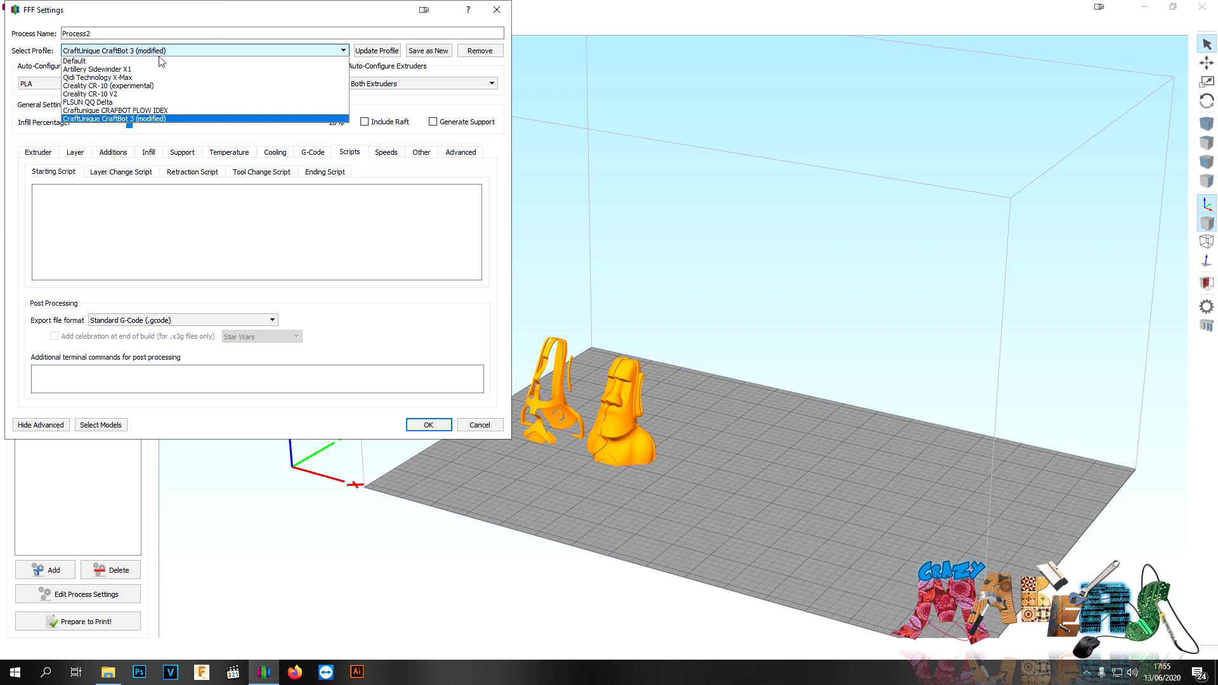
{"action": "left_click", "coordinate": [138, 111]}
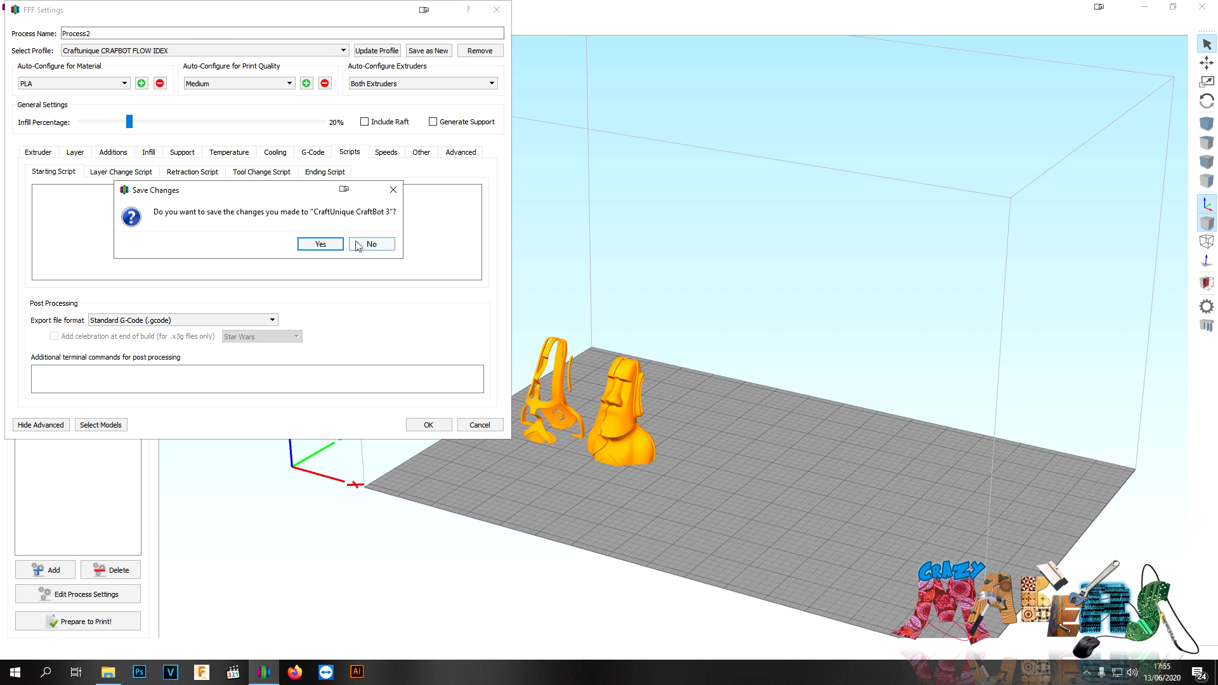
{"action": "left_click", "coordinate": [320, 245]}
Step: Copy the entire CRAFBOT FLOW IDEX starting script into a new Notepad++ document
{"action": "key", "text": "ctrl+a"}
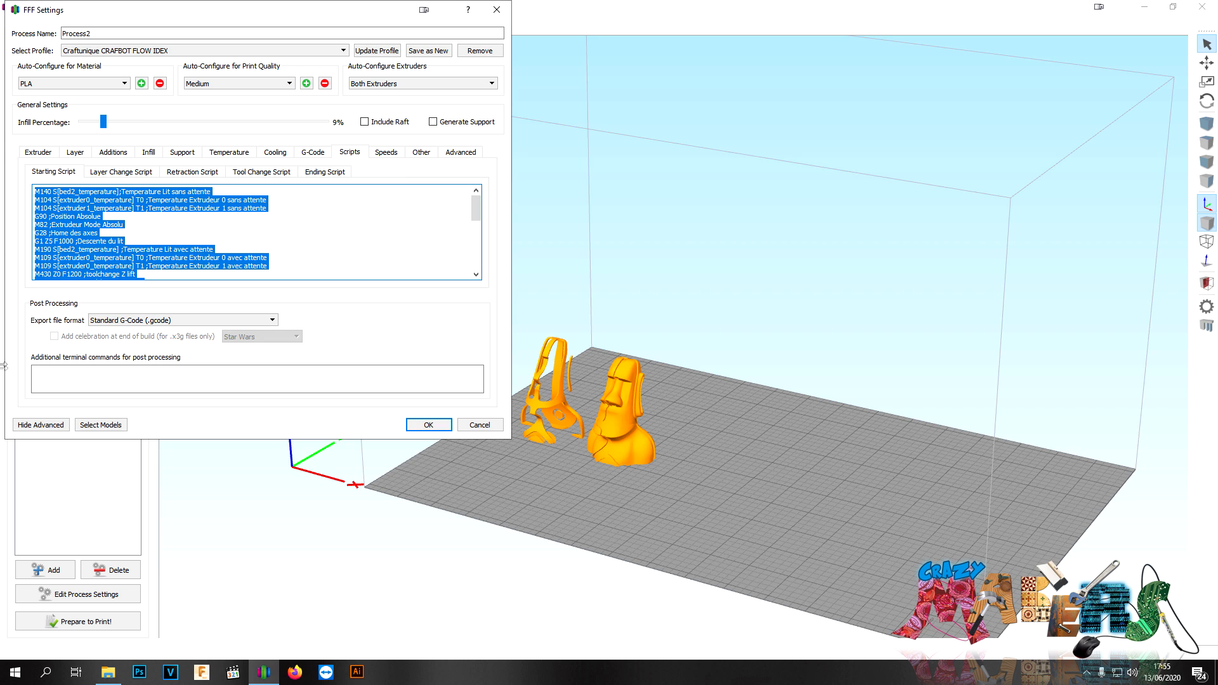
{"action": "left_click", "coordinate": [22, 682]}
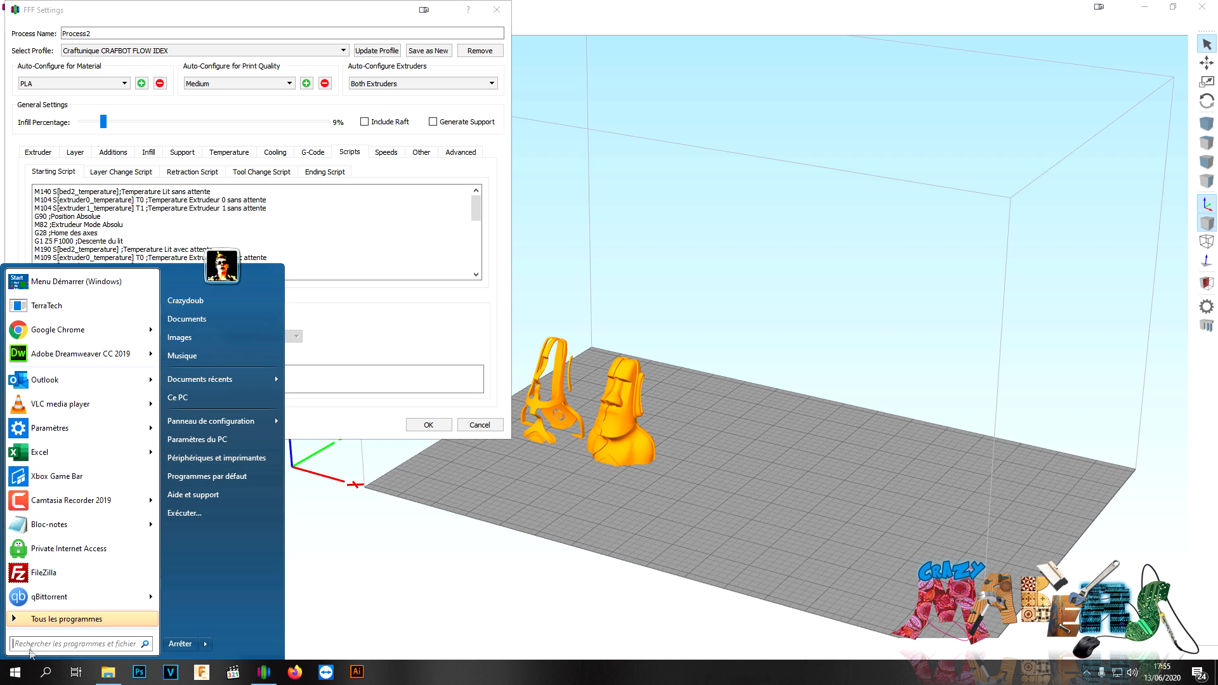
{"action": "type", "text": "notepad"}
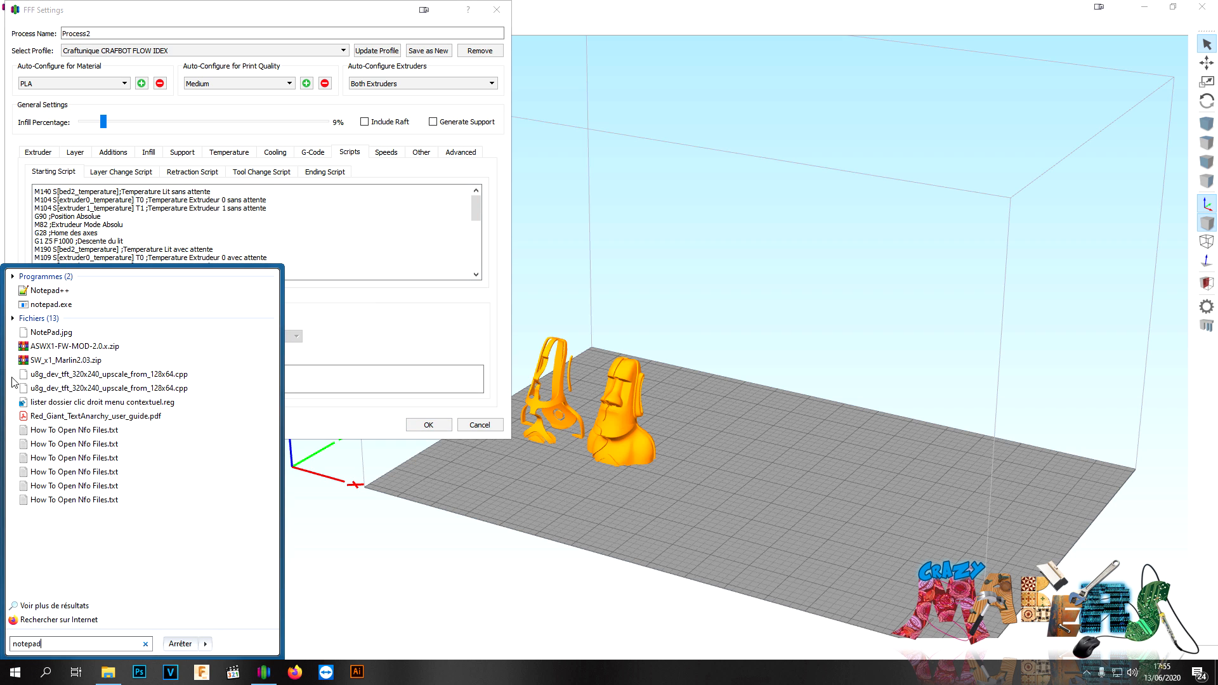
{"action": "left_click", "coordinate": [48, 292]}
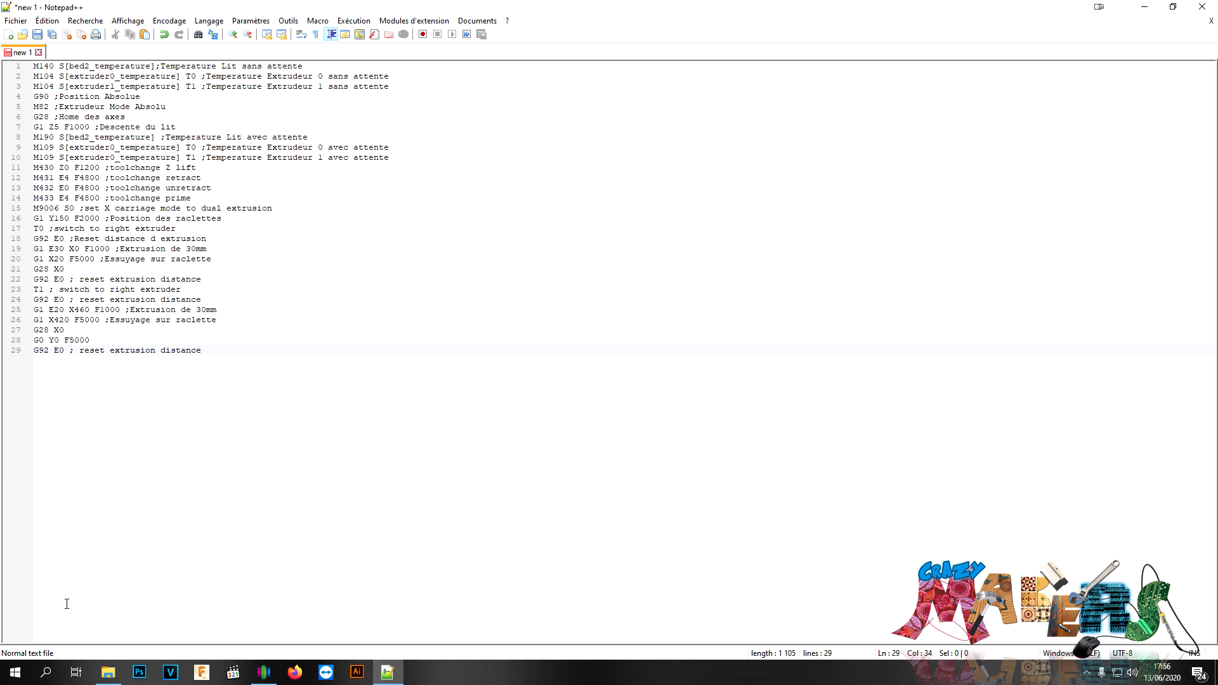
Step: Examine script lines 1 to 7, covering heating without waiting, absolute modes, axis homing and bed lowering
{"action": "left_click_drag", "start_coordinate": [215, 366], "coordinate": [38, 66]}
{"action": "left_click", "coordinate": [400, 107]}
{"action": "left_click_drag", "start_coordinate": [64, 66], "coordinate": [158, 66]}
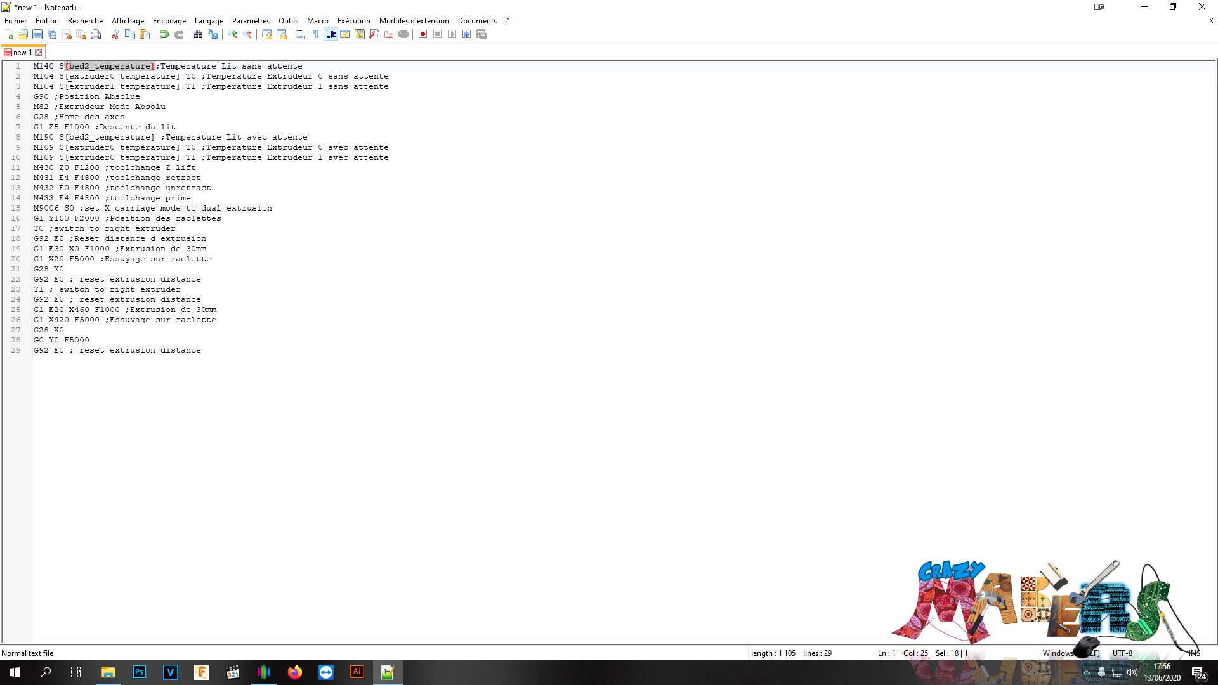
{"action": "left_click_drag", "start_coordinate": [65, 76], "coordinate": [180, 76]}
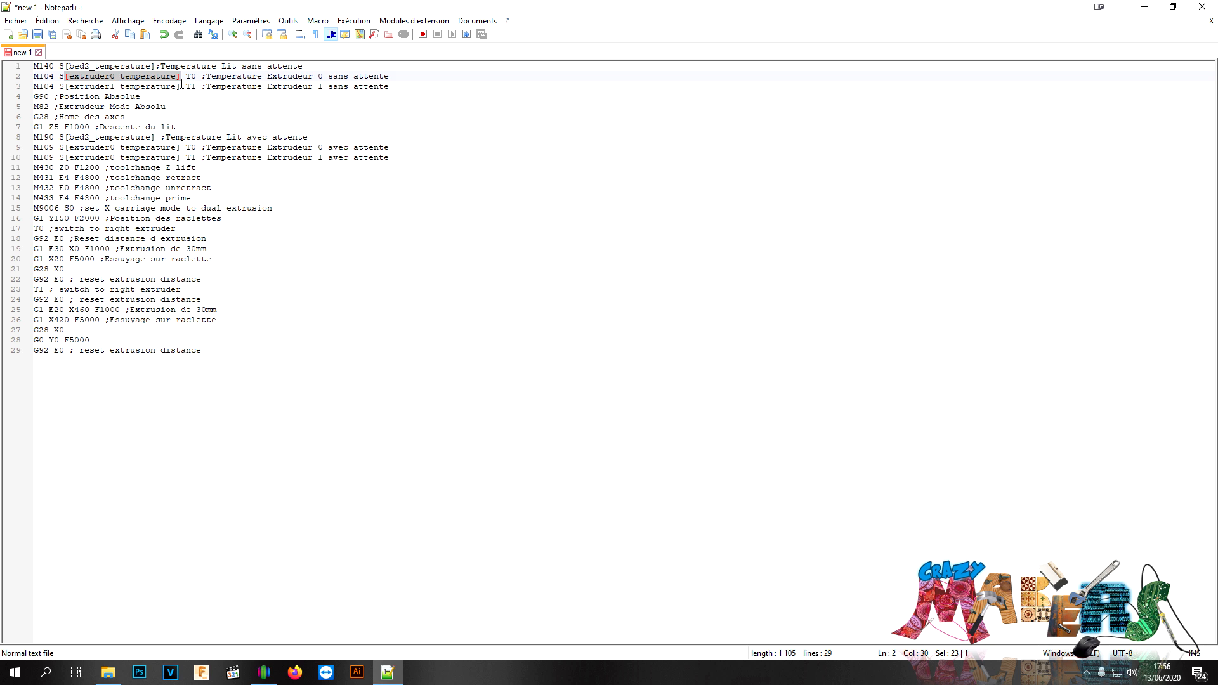
{"action": "left_click_drag", "start_coordinate": [416, 87], "coordinate": [3, 68]}
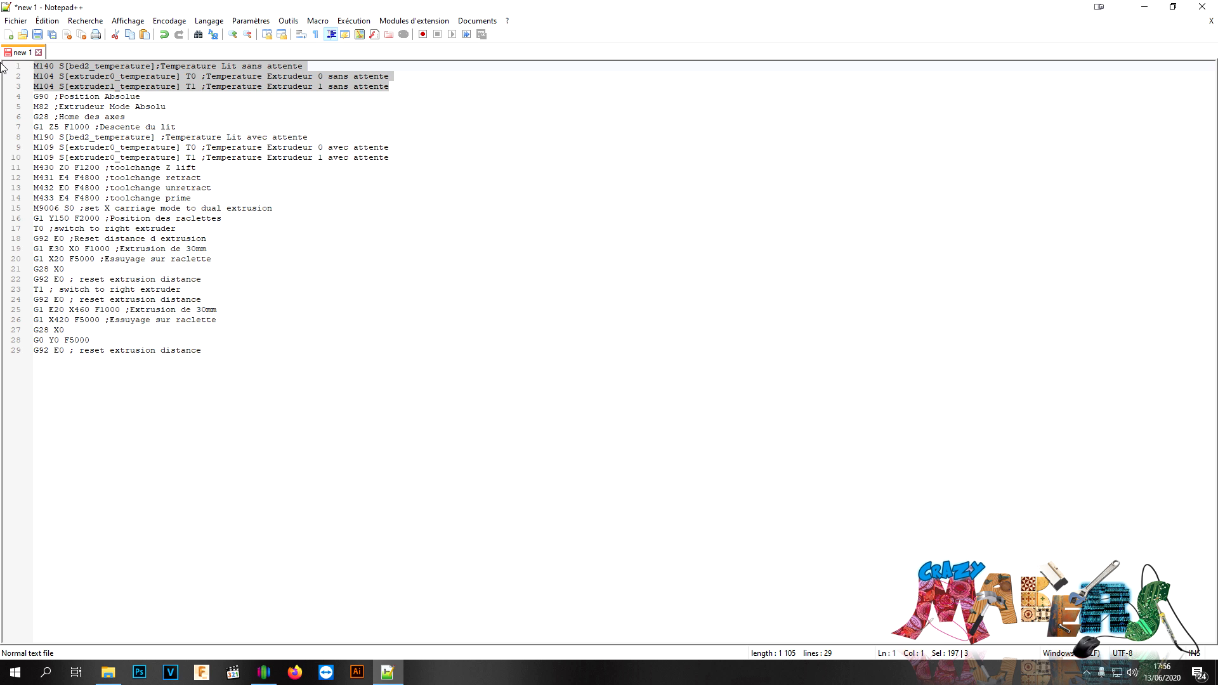
{"action": "left_click_drag", "start_coordinate": [164, 96], "coordinate": [29, 102]}
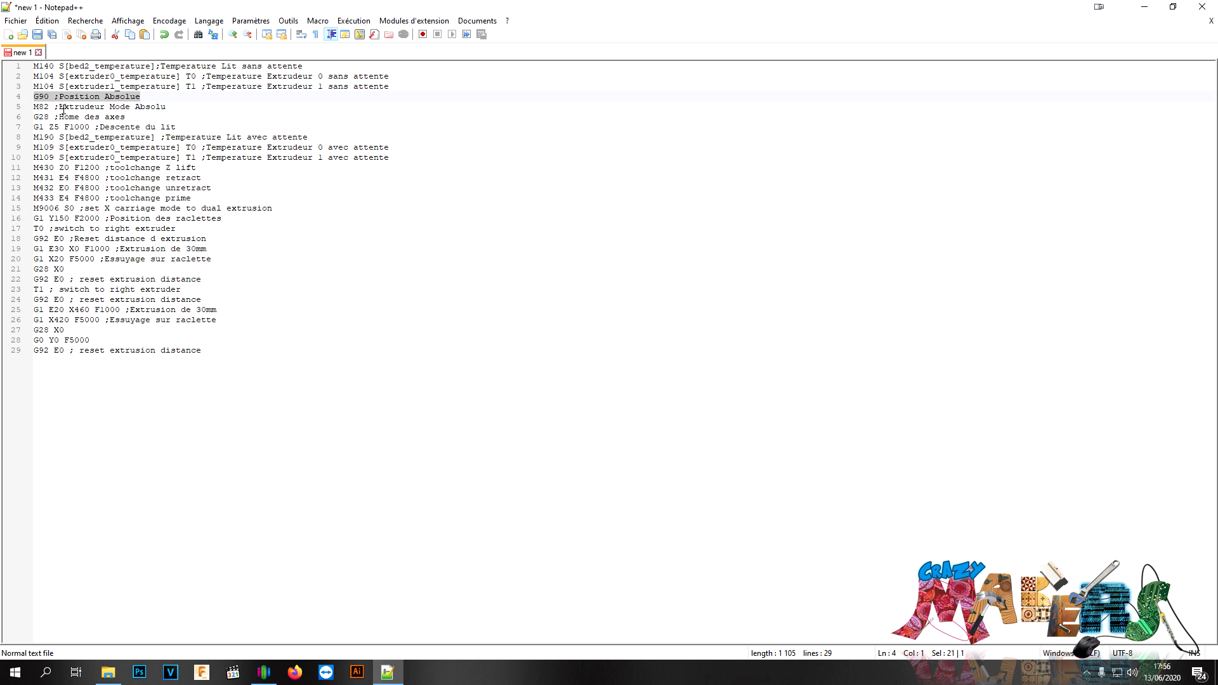
{"action": "left_click_drag", "start_coordinate": [166, 106], "coordinate": [4, 111]}
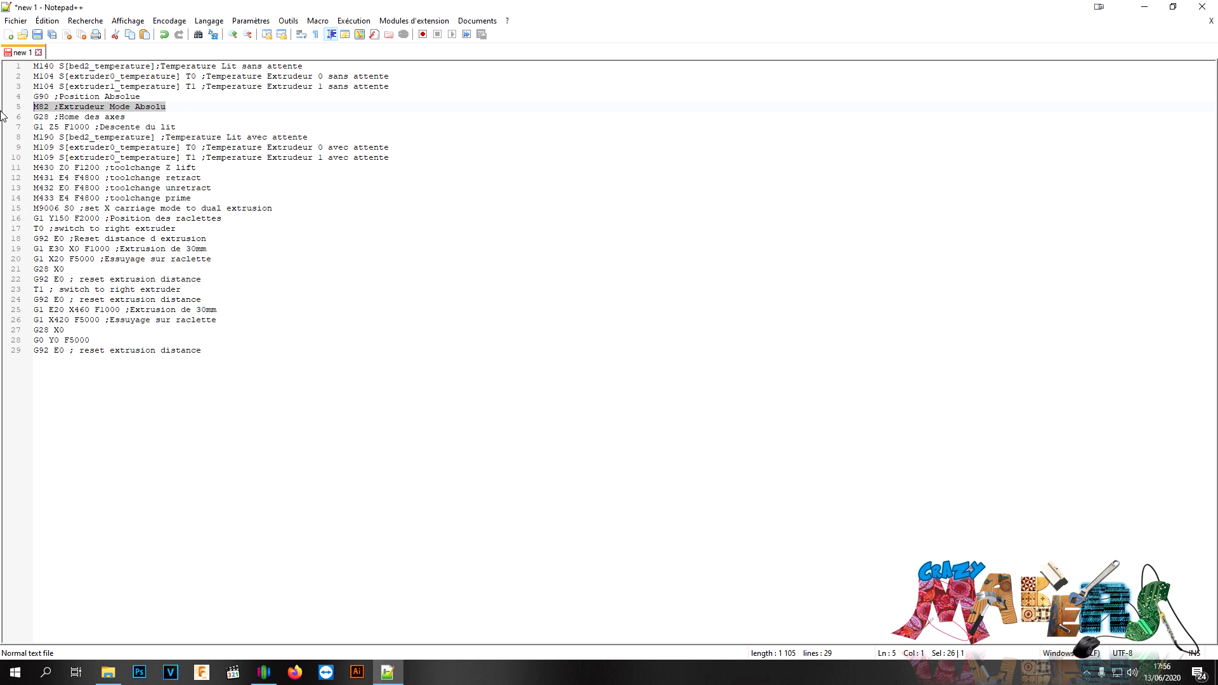
{"action": "left_click", "coordinate": [127, 117]}
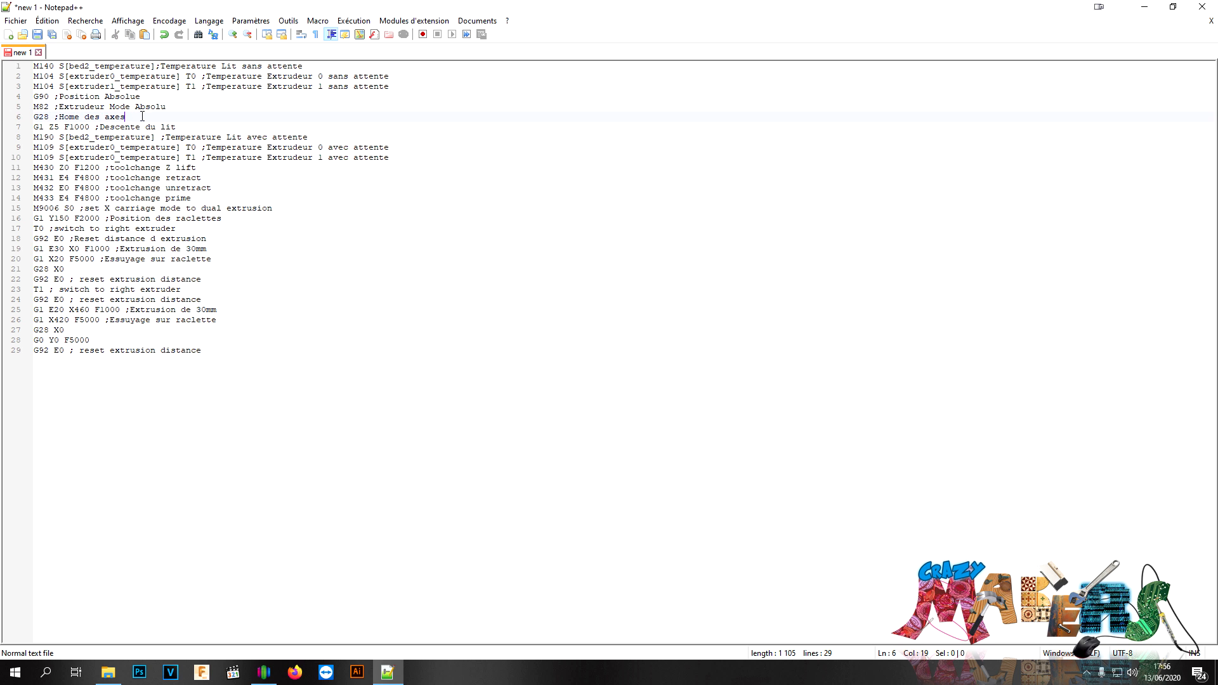
{"action": "left_click_drag", "start_coordinate": [137, 117], "coordinate": [4, 116]}
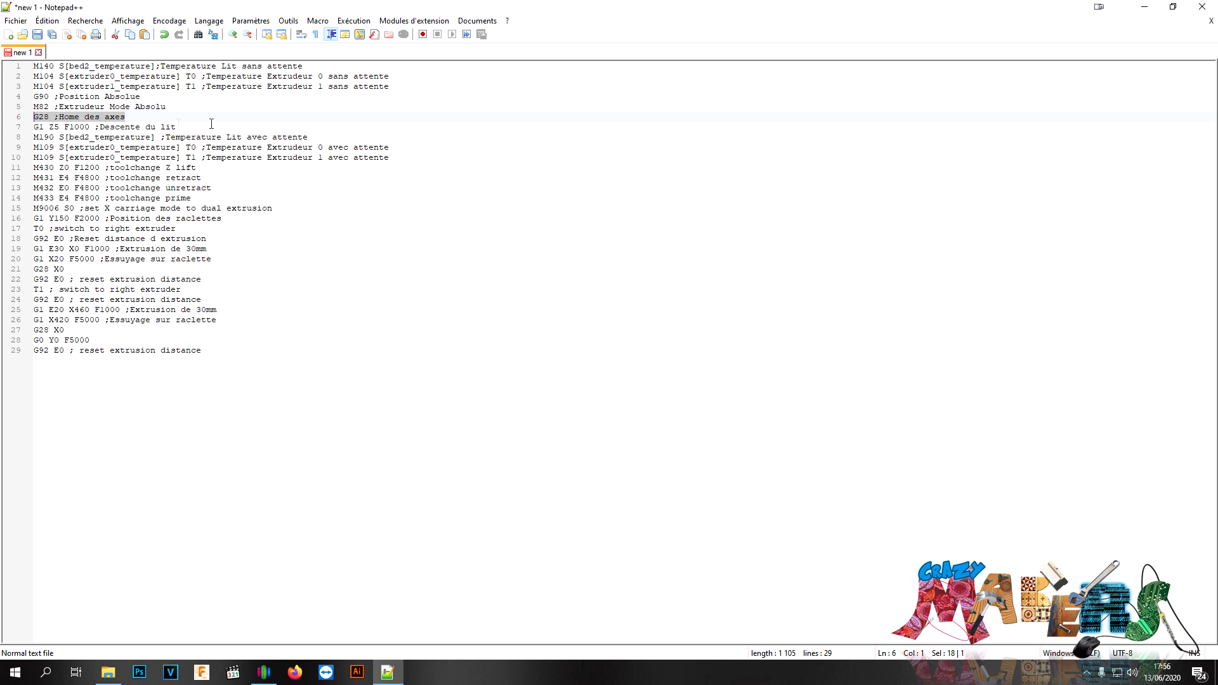
{"action": "left_click_drag", "start_coordinate": [180, 127], "coordinate": [3, 129]}
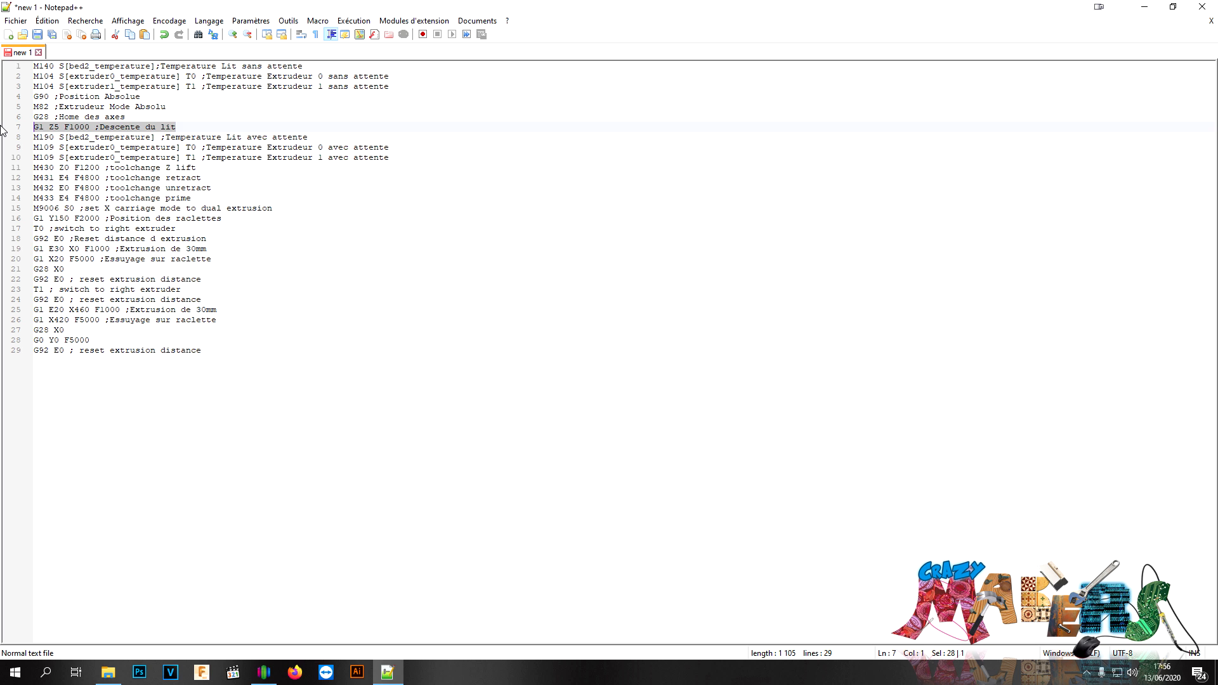
Step: Compare the heating commands with and without waiting, and examine the toolchange and dual-extrusion carriage commands through line 15
{"action": "left_click_drag", "start_coordinate": [392, 157], "coordinate": [24, 142]}
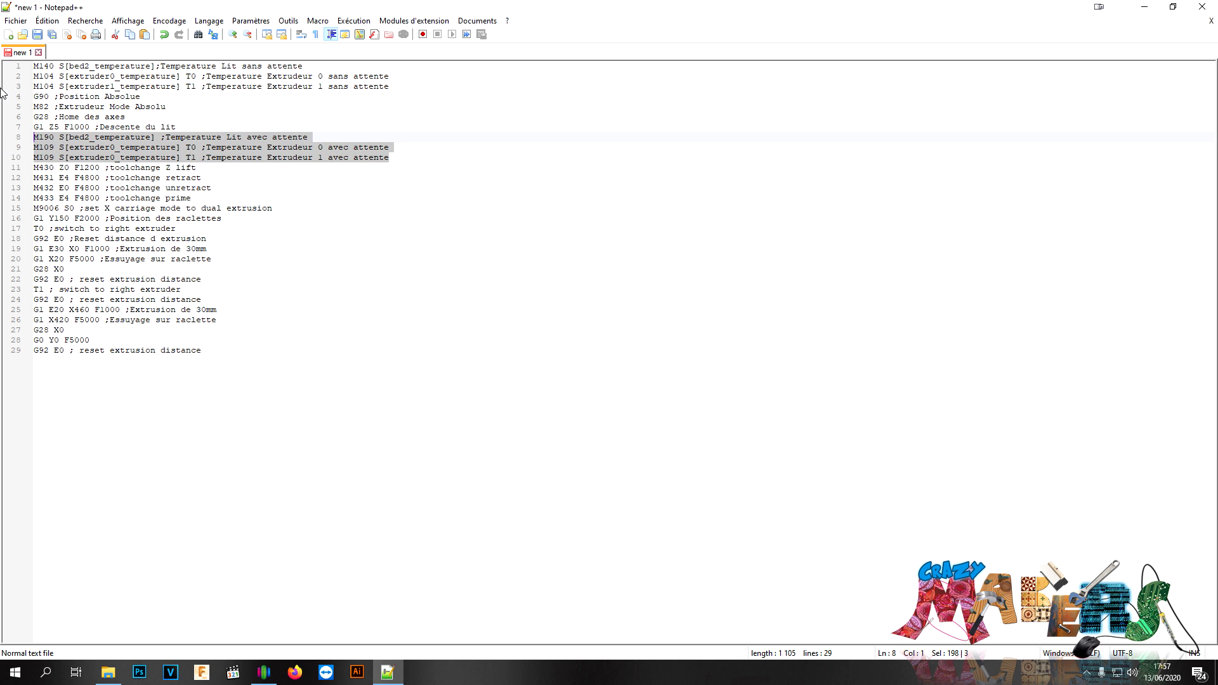
{"action": "left_click_drag", "start_coordinate": [378, 85], "coordinate": [21, 82]}
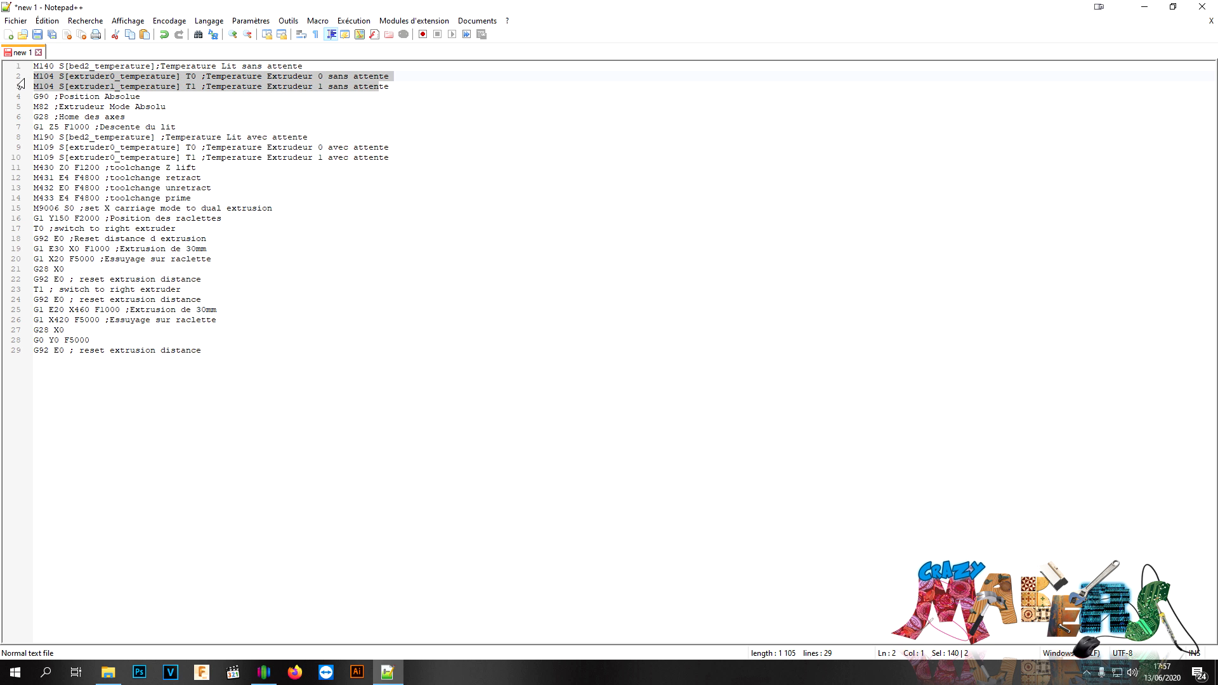
{"action": "left_click_drag", "start_coordinate": [35, 137], "coordinate": [409, 153]}
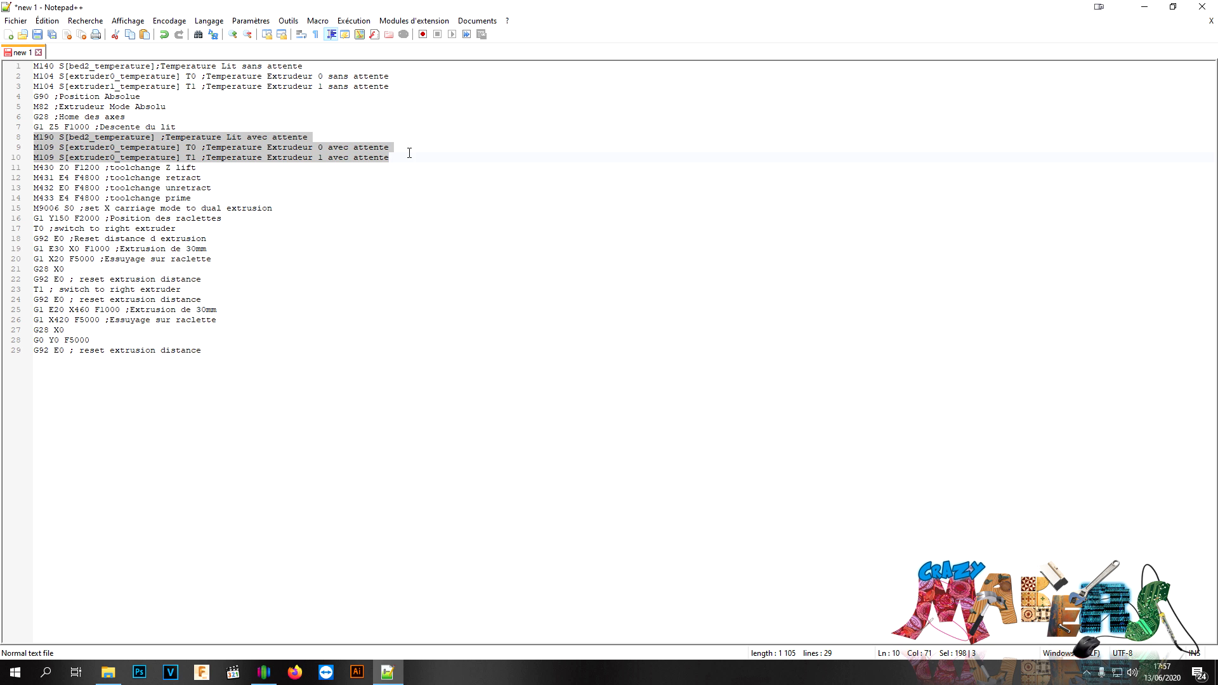
{"action": "left_click_drag", "start_coordinate": [410, 156], "coordinate": [2, 148]}
{"action": "left_click_drag", "start_coordinate": [417, 83], "coordinate": [1, 71]}
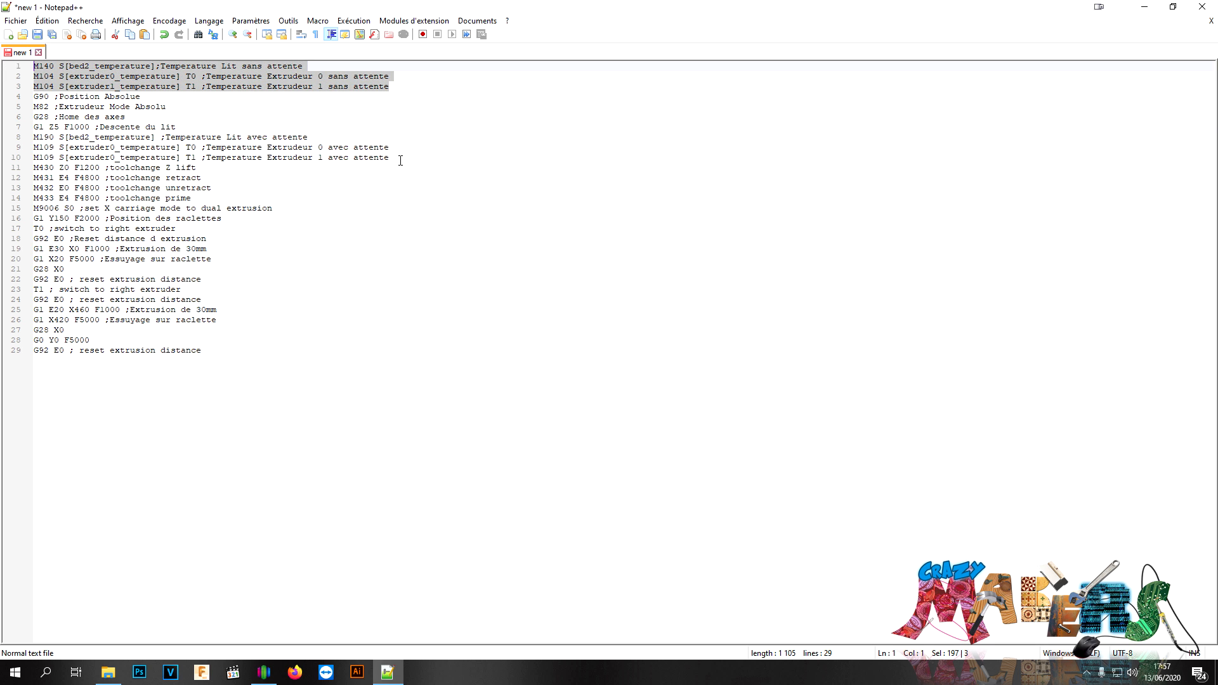
{"action": "left_click_drag", "start_coordinate": [34, 168], "coordinate": [200, 198]}
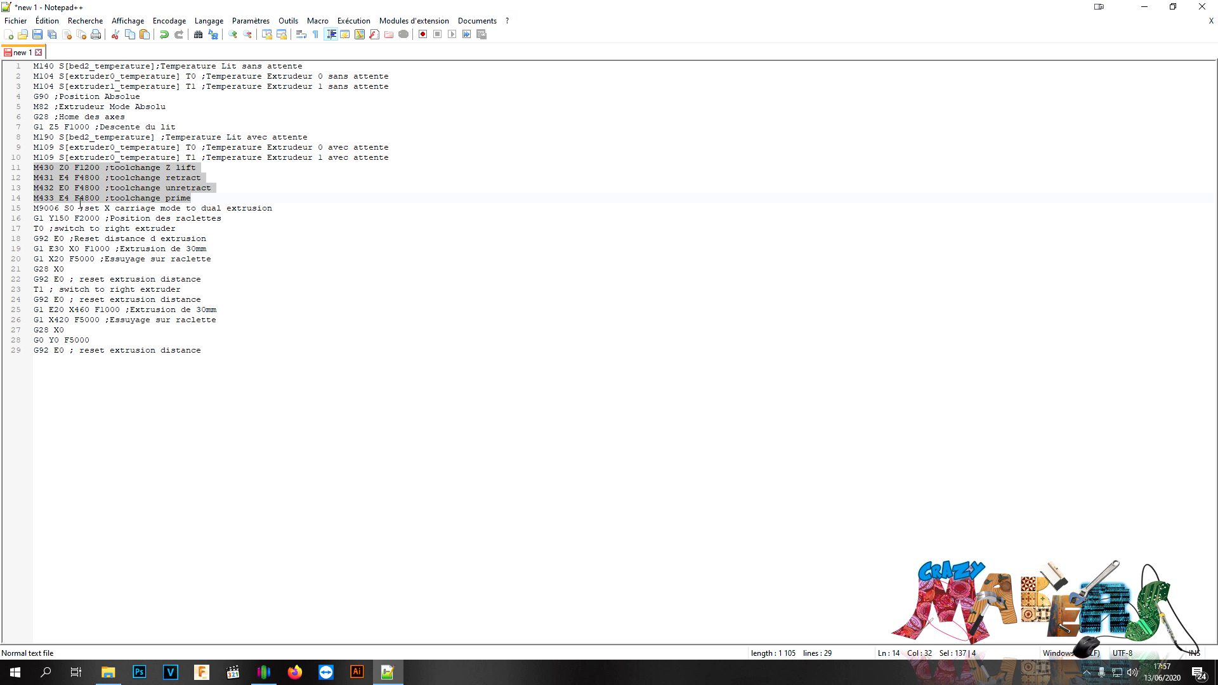
{"action": "left_click_drag", "start_coordinate": [36, 204], "coordinate": [277, 207]}
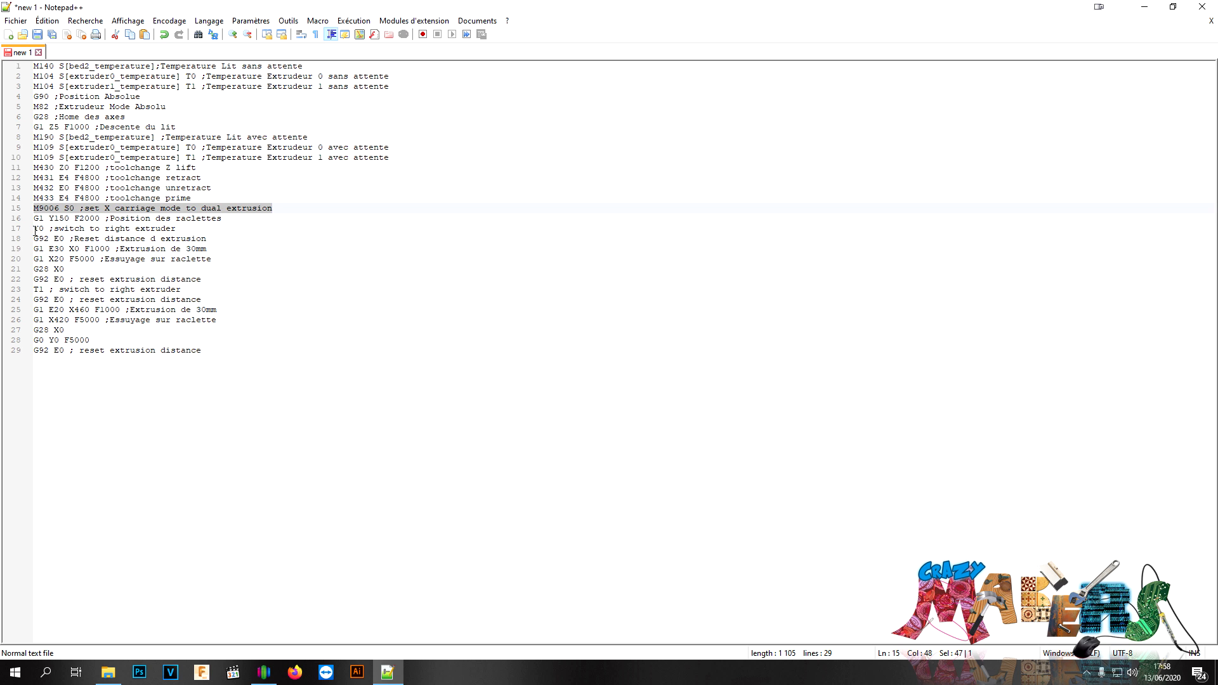
Step: Examine the T0 and T1 purge and wipe sequences, the final Y0 move and the extrusion reset in lines 17 to 29
{"action": "left_click_drag", "start_coordinate": [35, 231], "coordinate": [361, 233]}
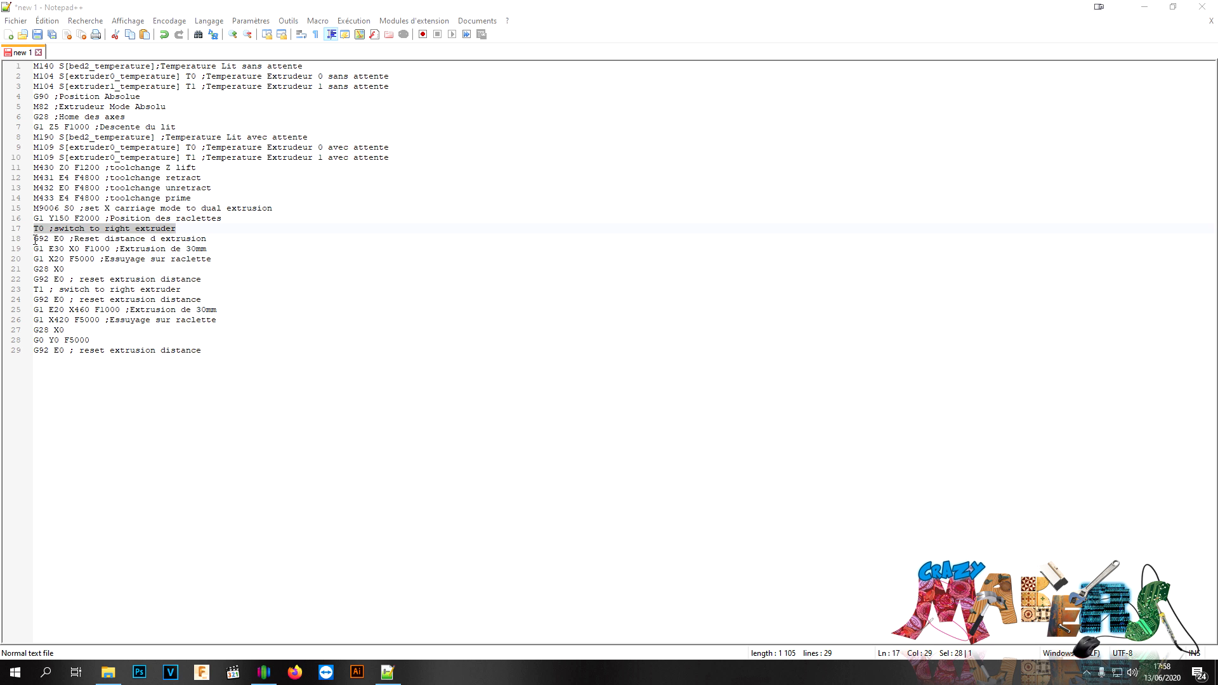
{"action": "left_click_drag", "start_coordinate": [34, 249], "coordinate": [222, 250]}
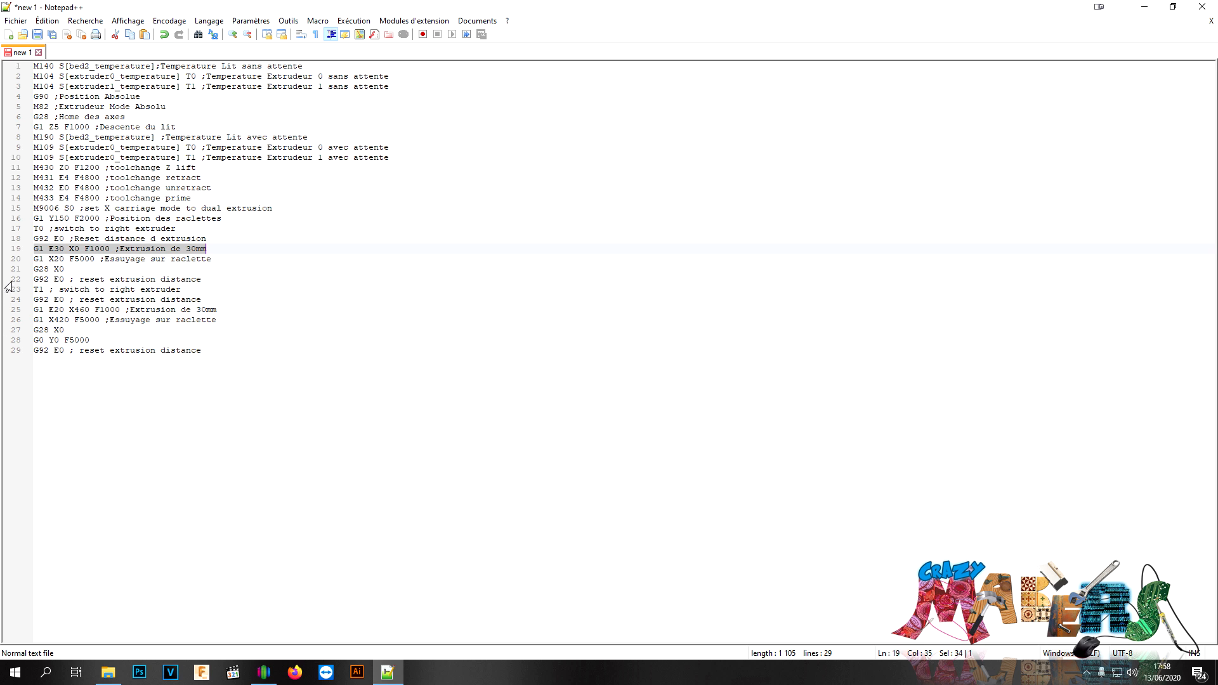
{"action": "left_click_drag", "start_coordinate": [216, 260], "coordinate": [27, 273]}
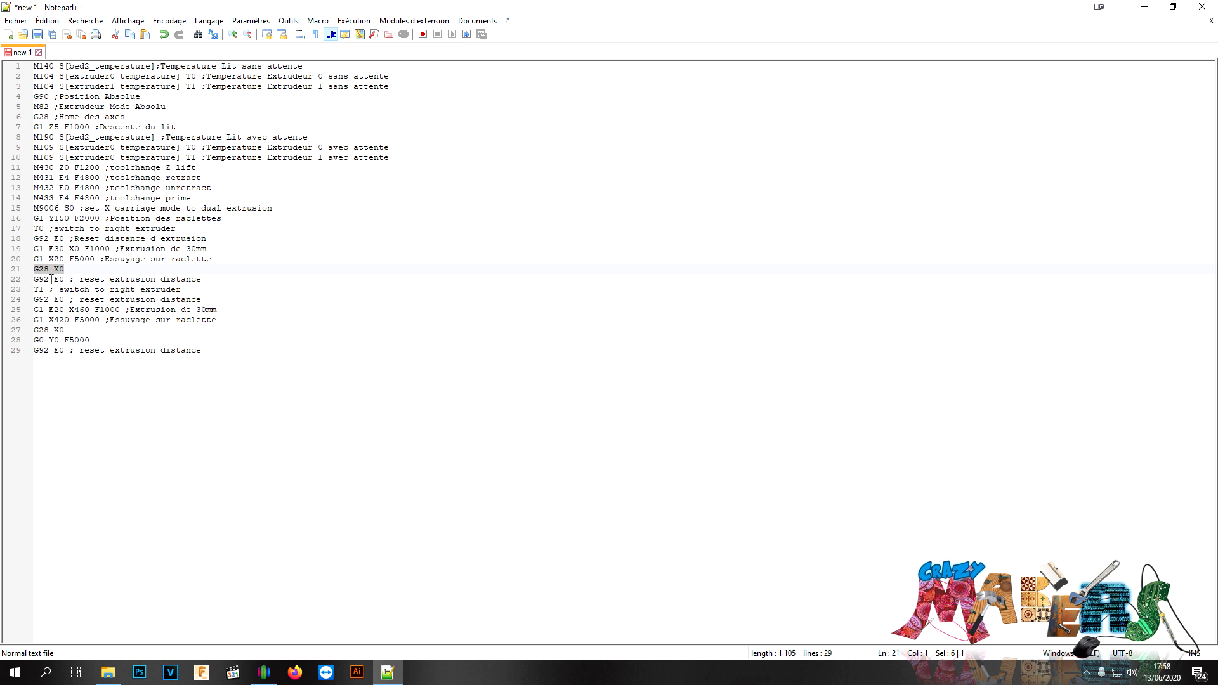
{"action": "left_click_drag", "start_coordinate": [31, 279], "coordinate": [255, 280]}
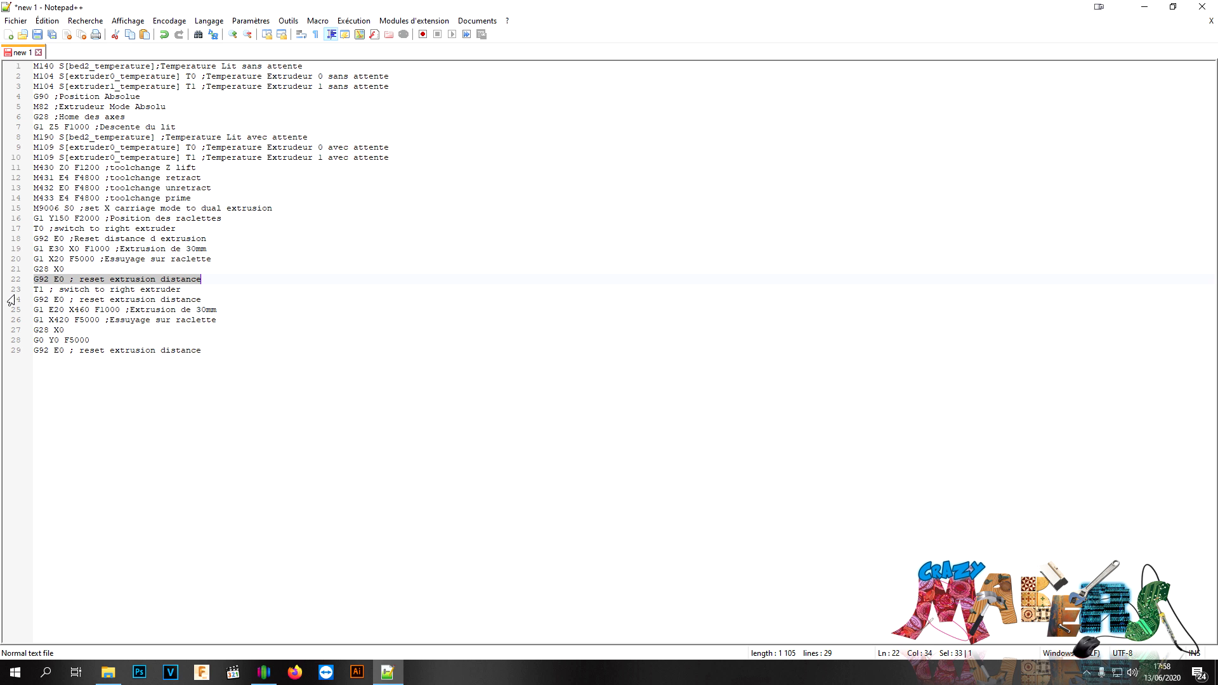
{"action": "left_click_drag", "start_coordinate": [35, 290], "coordinate": [190, 290]}
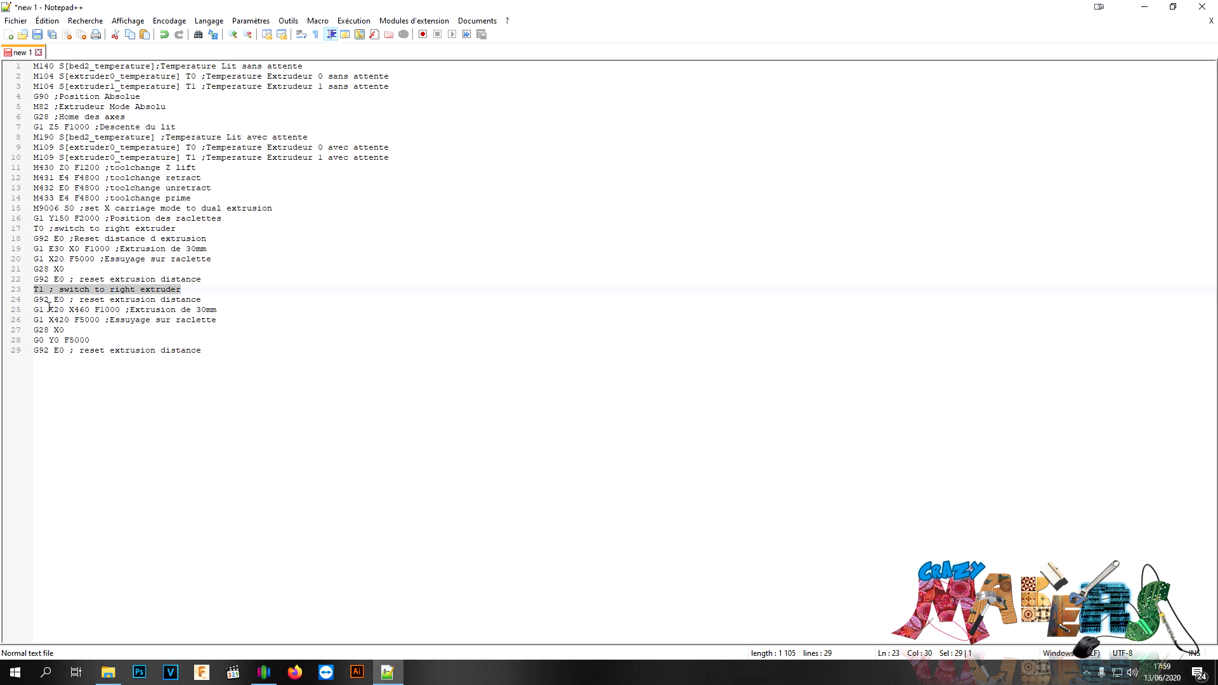
{"action": "double_click", "coordinate": [71, 310]}
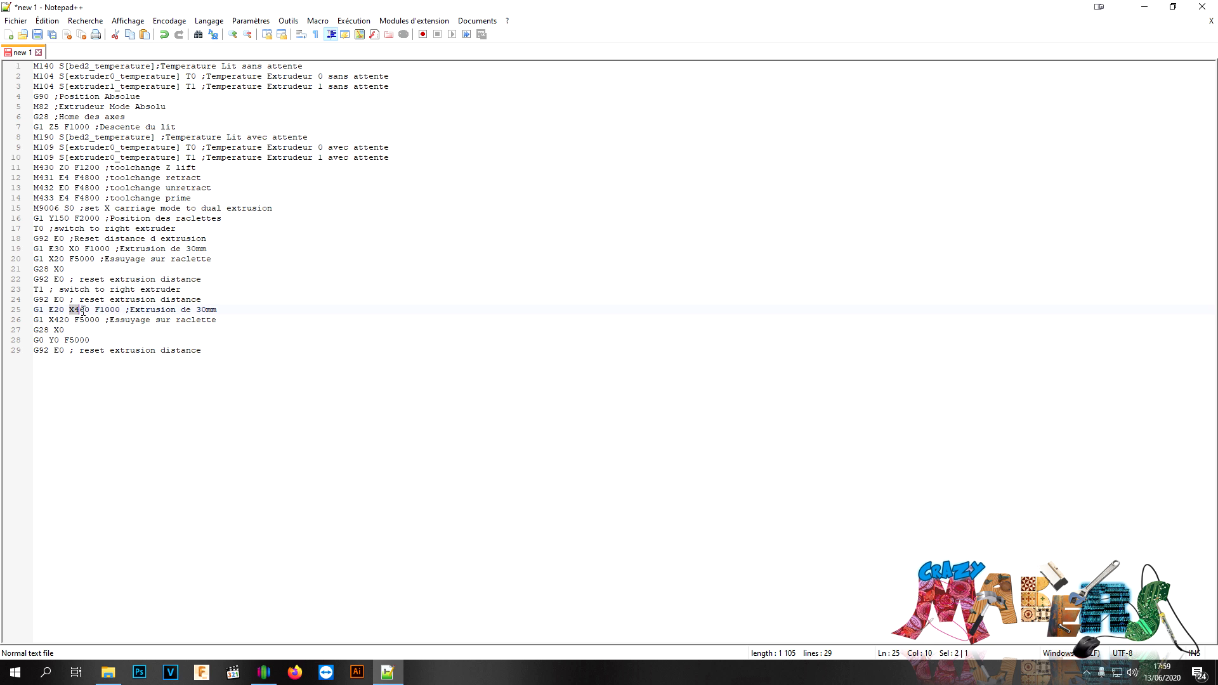
{"action": "left_click_drag", "start_coordinate": [70, 319], "coordinate": [48, 320]}
{"action": "left_click_drag", "start_coordinate": [34, 343], "coordinate": [97, 341]}
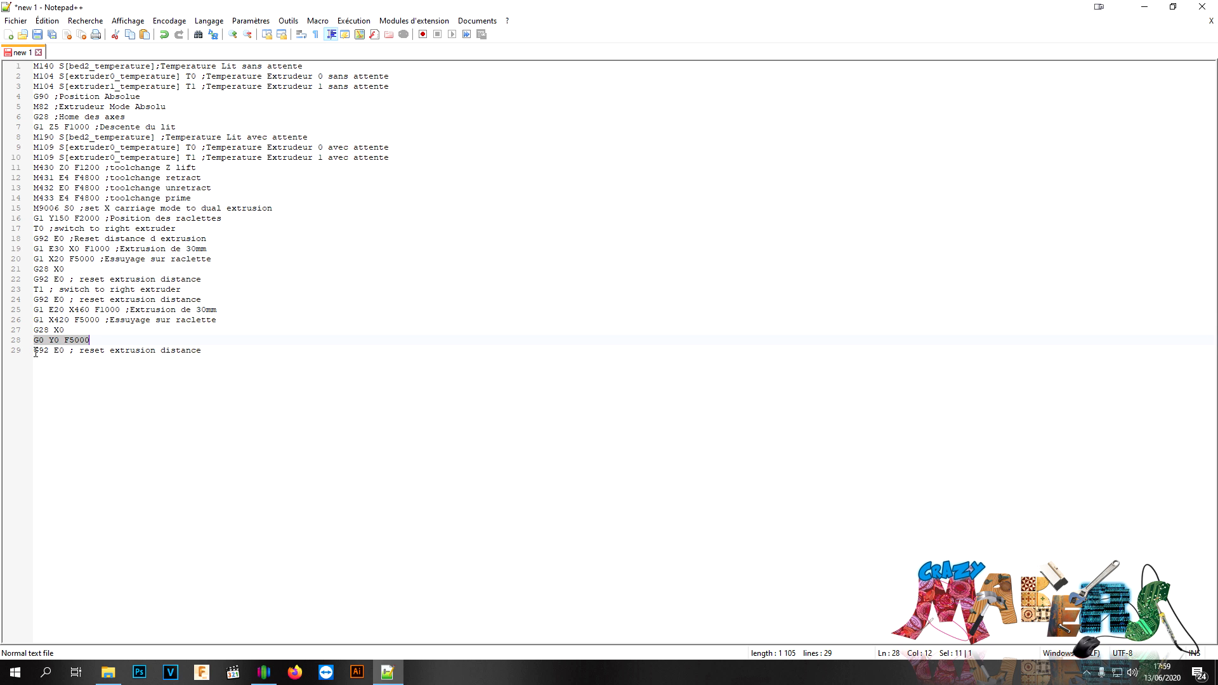
{"action": "left_click_drag", "start_coordinate": [35, 352], "coordinate": [263, 343]}
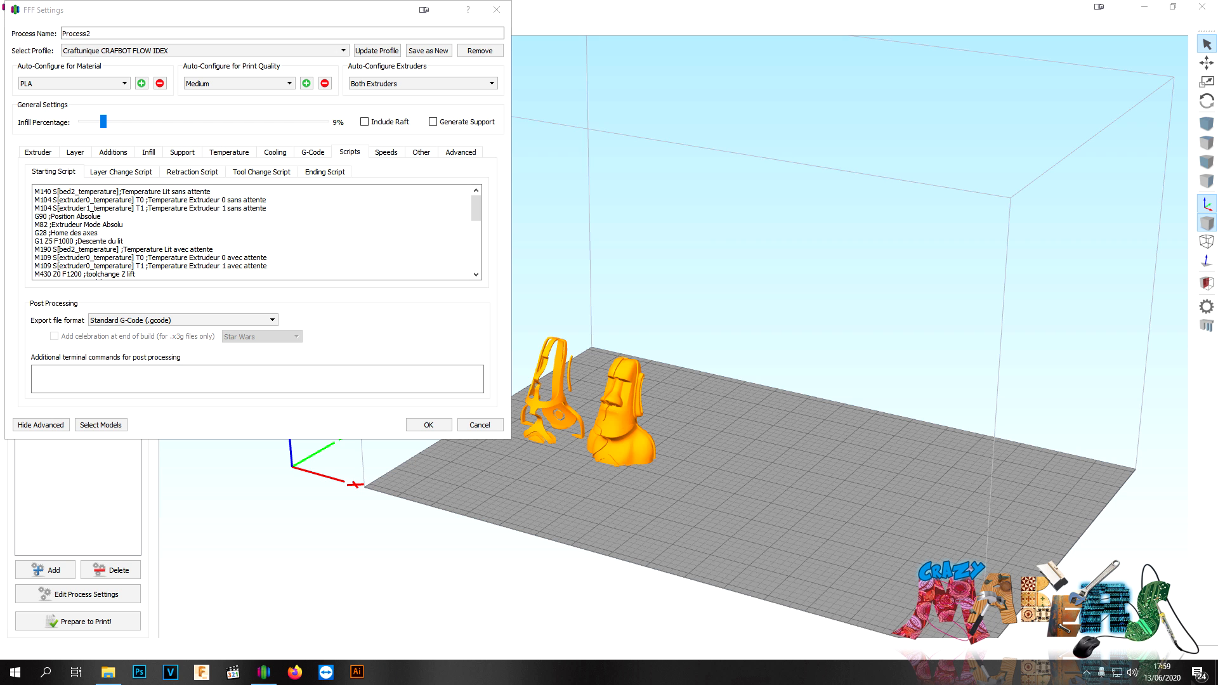
Step: Examine the tool change script's conditional M106 fan commands for extruders T0 and T1
{"action": "left_click", "coordinate": [234, 174]}
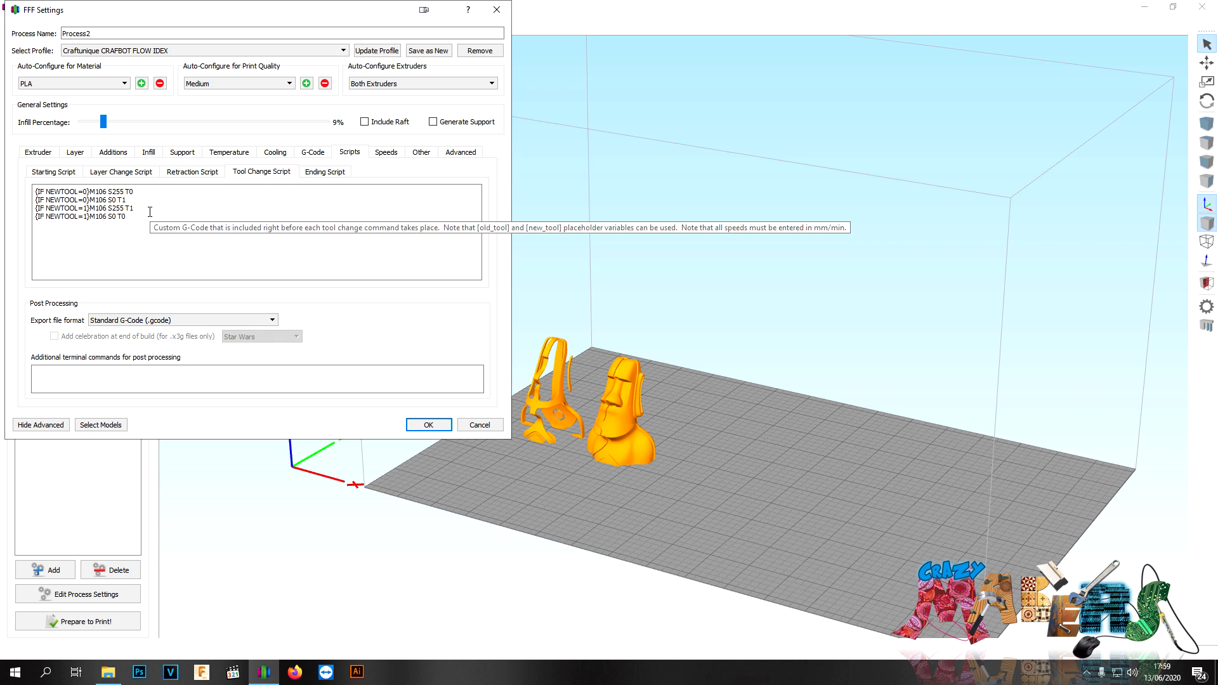
{"action": "left_click_drag", "start_coordinate": [150, 218], "coordinate": [35, 189]}
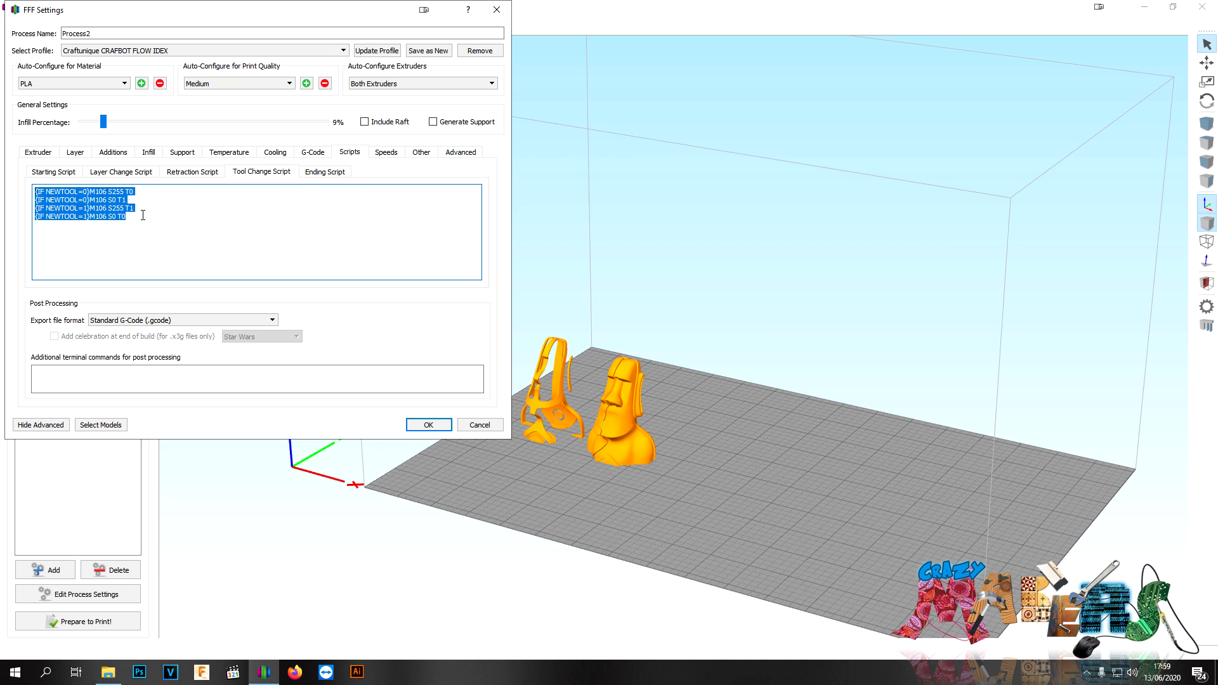
{"action": "left_click", "coordinate": [118, 216]}
{"action": "left_click_drag", "start_coordinate": [127, 217], "coordinate": [32, 193]}
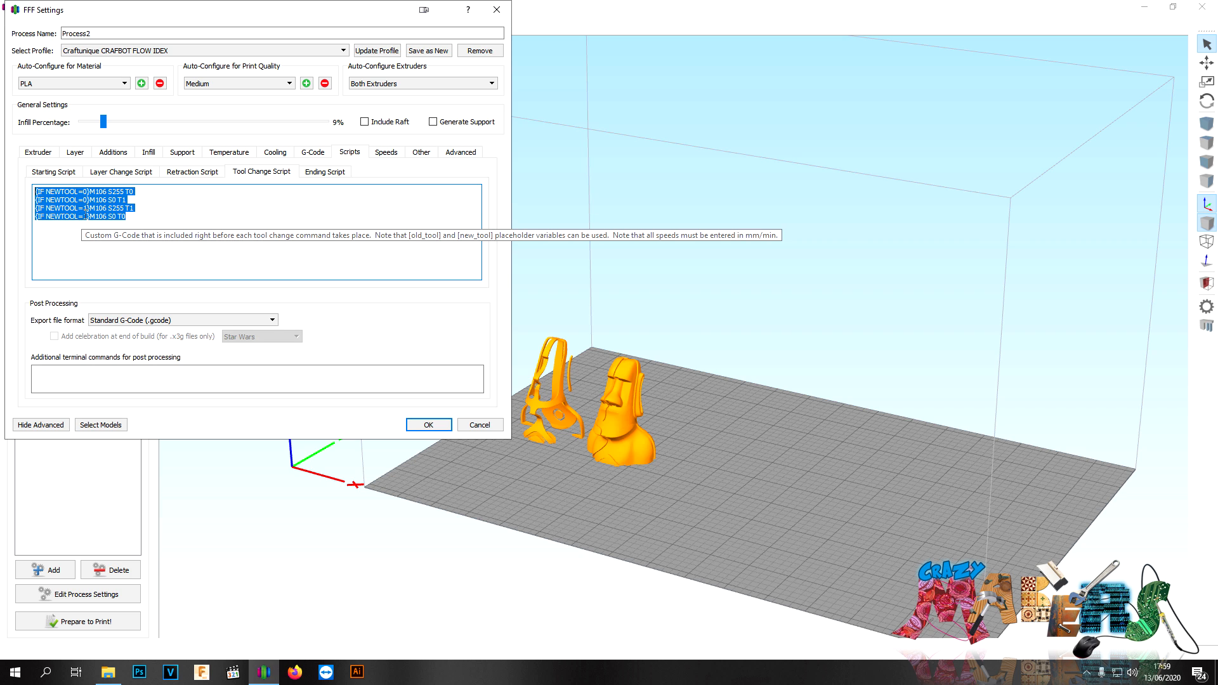
Step: Examine the ending script's commands for turning off the extruders, bed heating and cooling fans, and for lowering the bed
{"action": "left_click", "coordinate": [324, 171]}
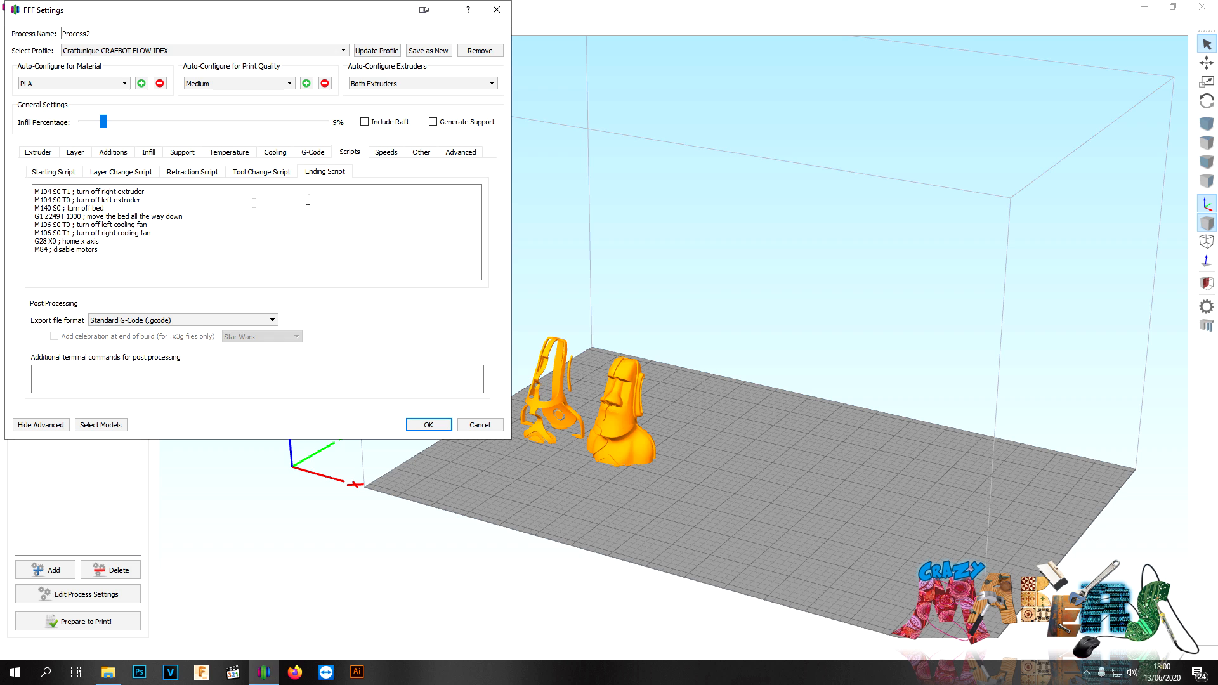
{"action": "left_click_drag", "start_coordinate": [121, 250], "coordinate": [25, 189]}
{"action": "left_click", "coordinate": [175, 203]}
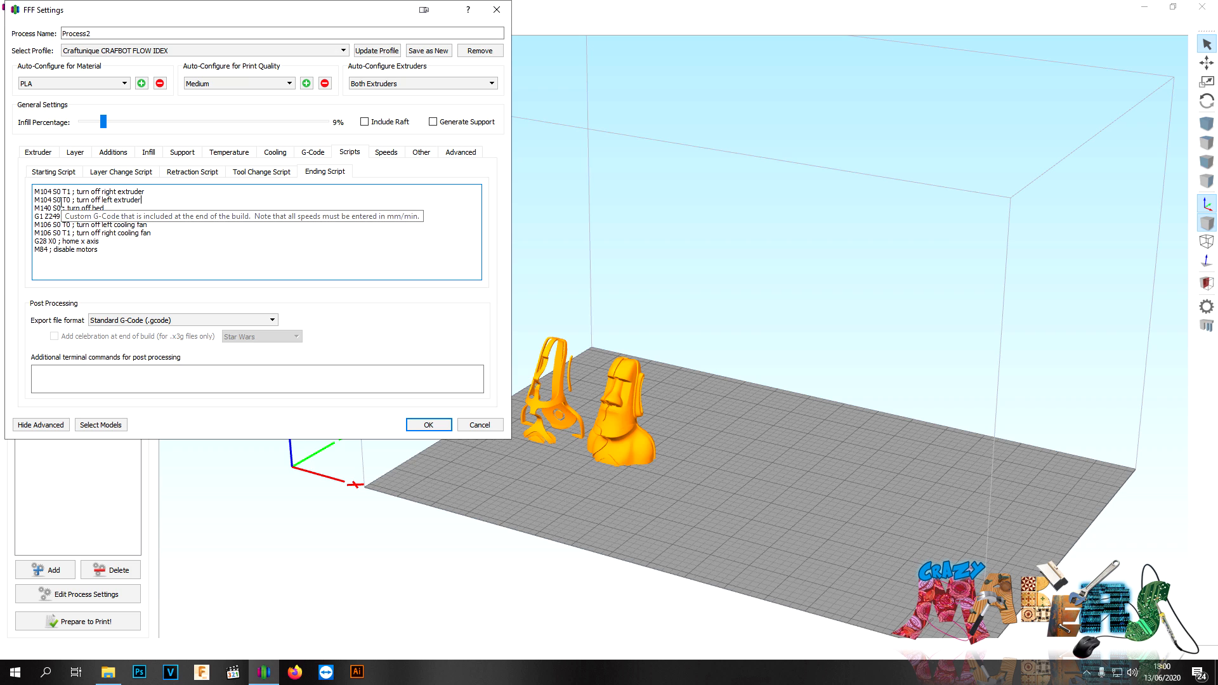
{"action": "left_click_drag", "start_coordinate": [105, 208], "coordinate": [35, 209]}
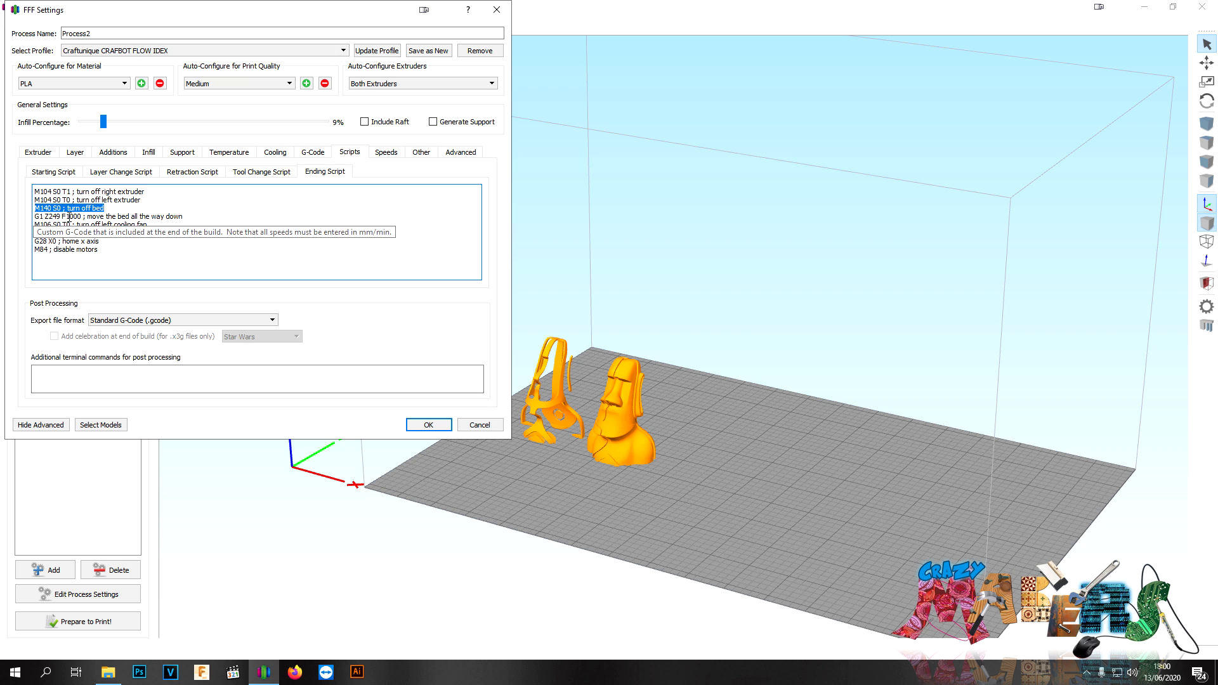
{"action": "left_click", "coordinate": [92, 222]}
{"action": "left_click_drag", "start_coordinate": [153, 233], "coordinate": [2, 234]}
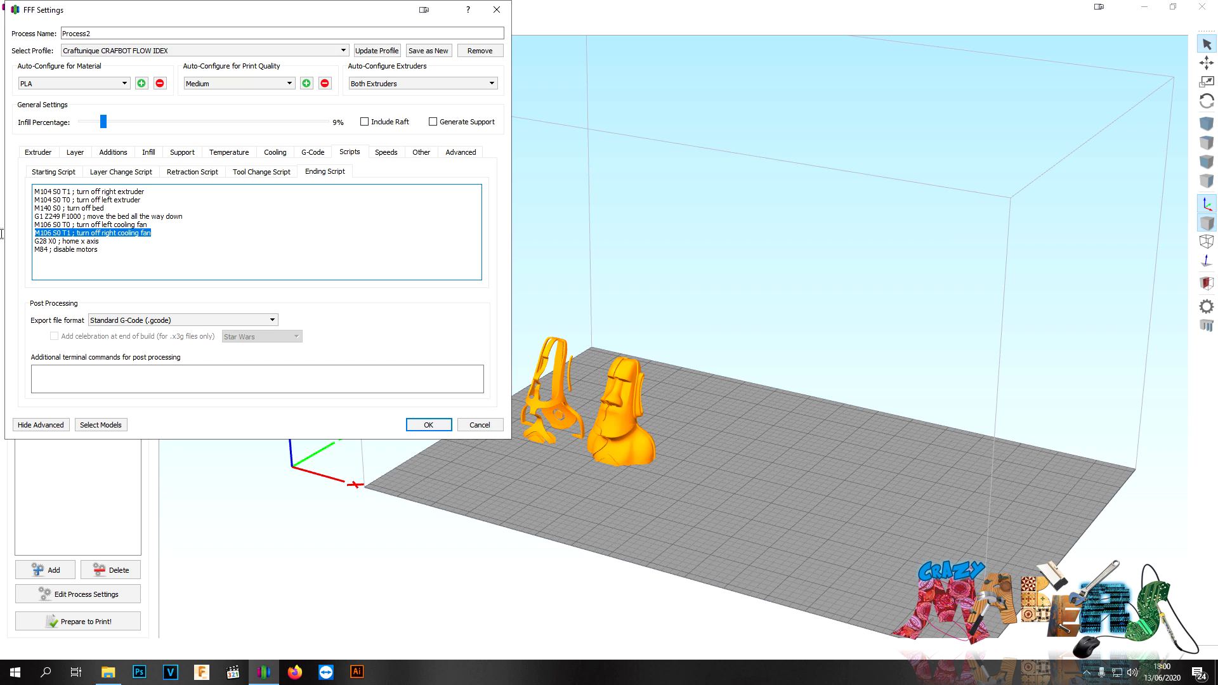
Step: Examine the ending script's X-axis homing and motor-disabling commands, and return to the starting script
{"action": "left_click", "coordinate": [99, 241]}
{"action": "left_click_drag", "start_coordinate": [99, 241], "coordinate": [26, 240]}
{"action": "left_click_drag", "start_coordinate": [129, 247], "coordinate": [17, 240]}
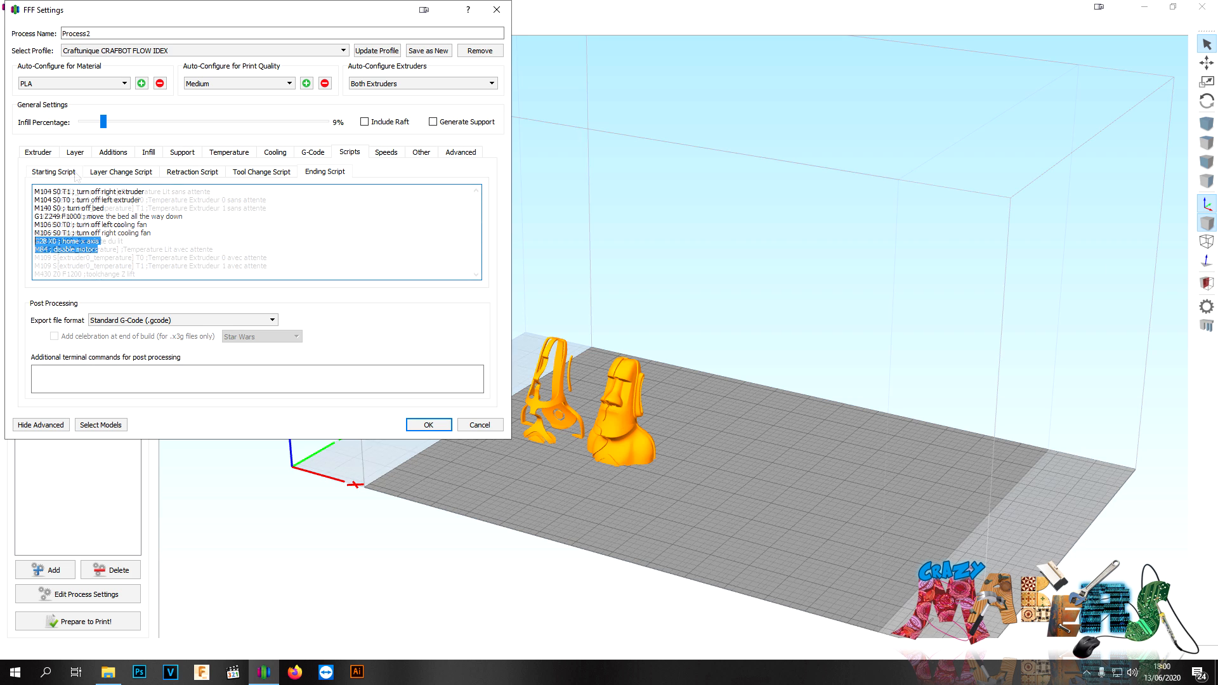
{"action": "left_click", "coordinate": [74, 172]}
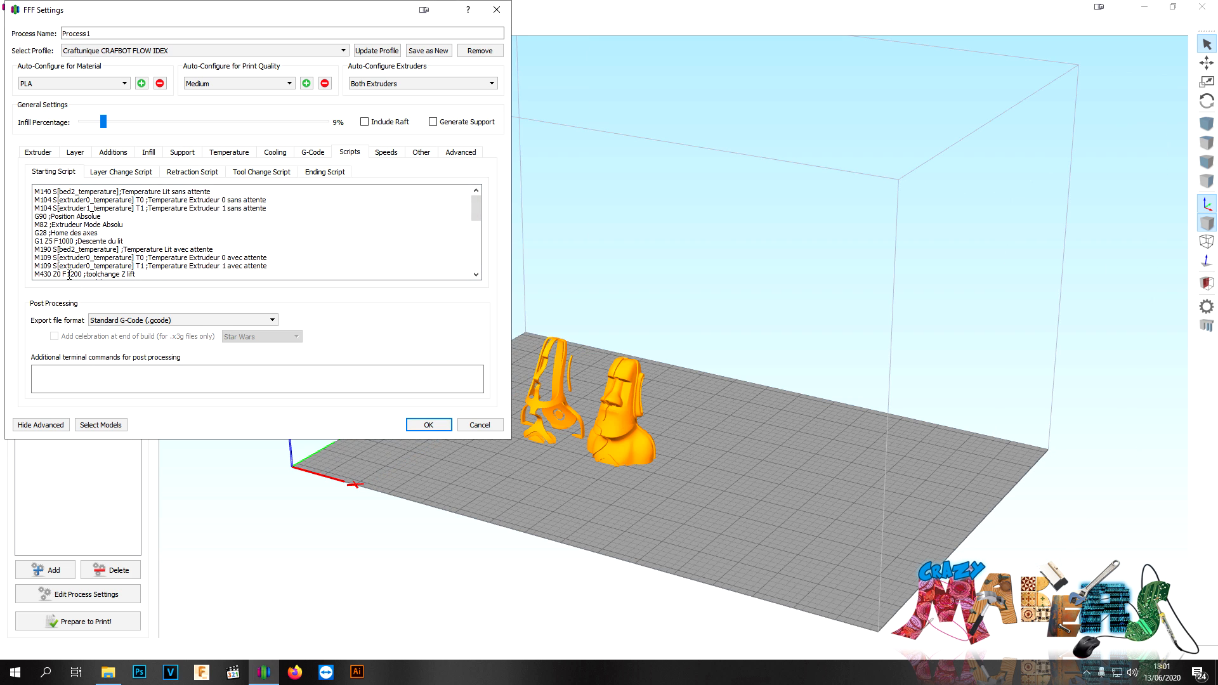